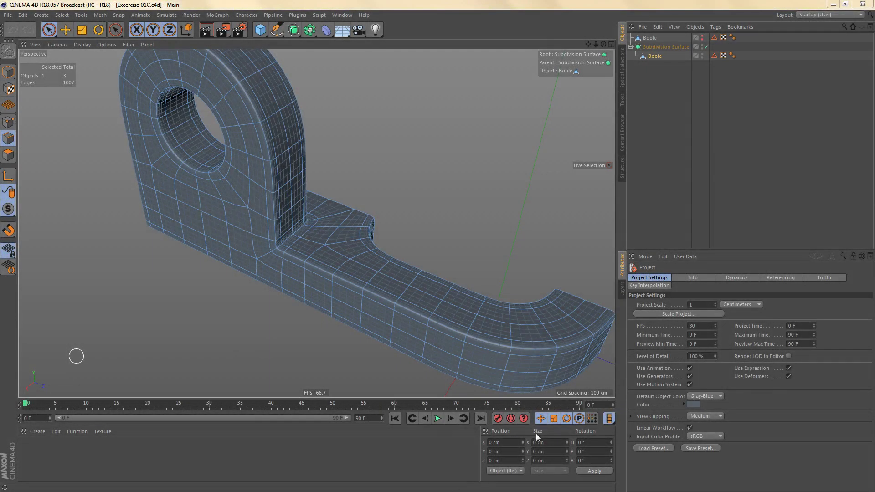
Turn off Subdivision Surface smoothing with Q to reveal the Boole cage, then switch to polygon editing.
mouse_move(364, 284)
left_mouse_down("alt")
mouse_move(377, 295)
mouse_move(353, 286)
left_mouse_up("alt")
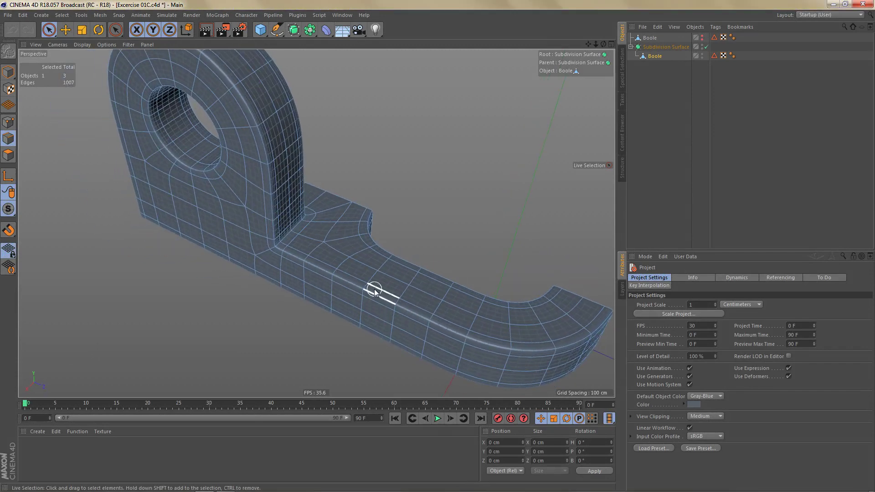
key("q")
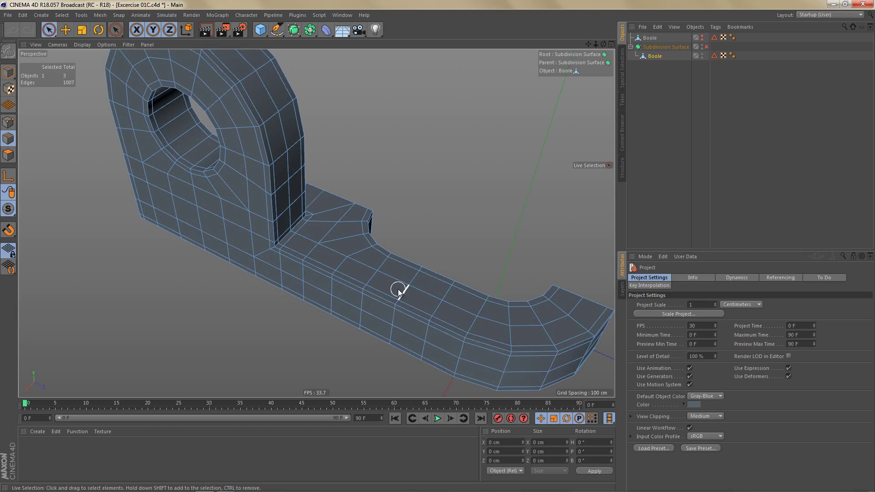
key("Return")
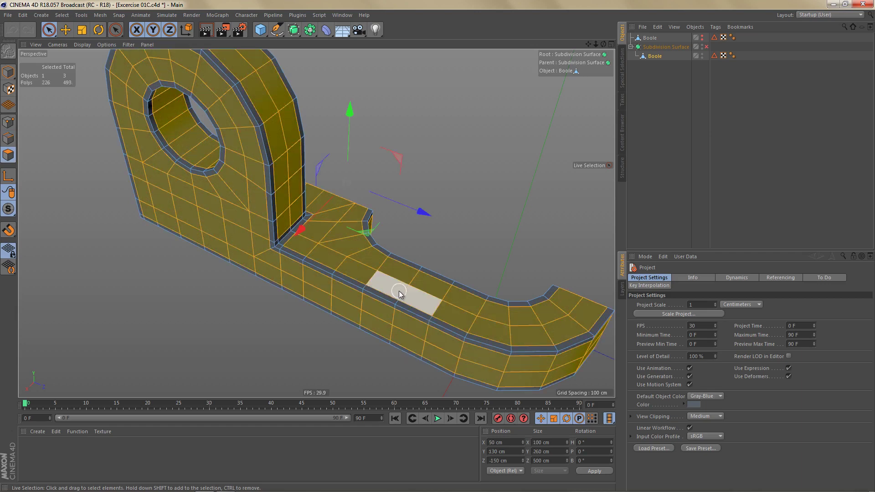
Use Ring Selection to select the 46-polygon ring along the base strip and up the wall.
key("u")
key("b")
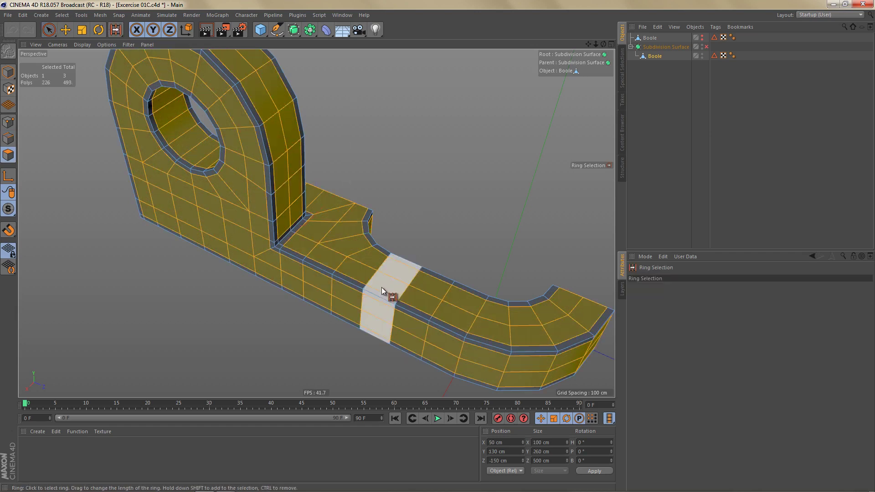
left_click(398, 291)
left_click_drag(320, 294, 279, 273, "alt")
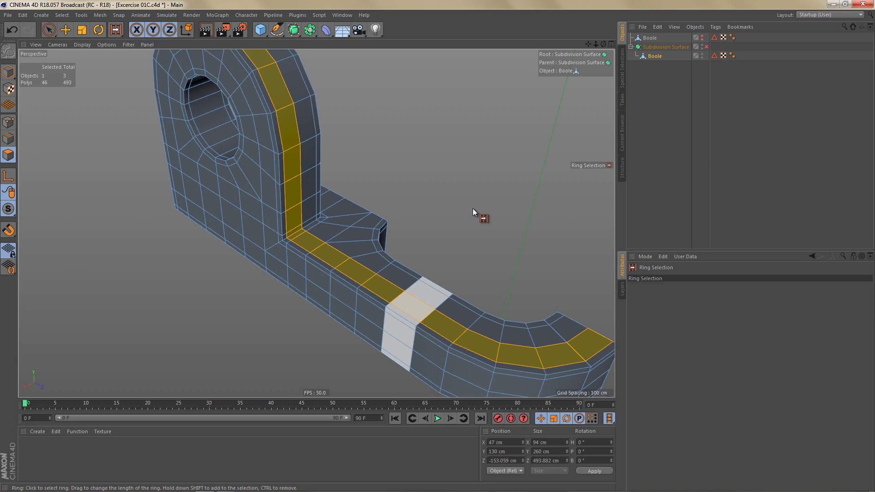
key("Tab")
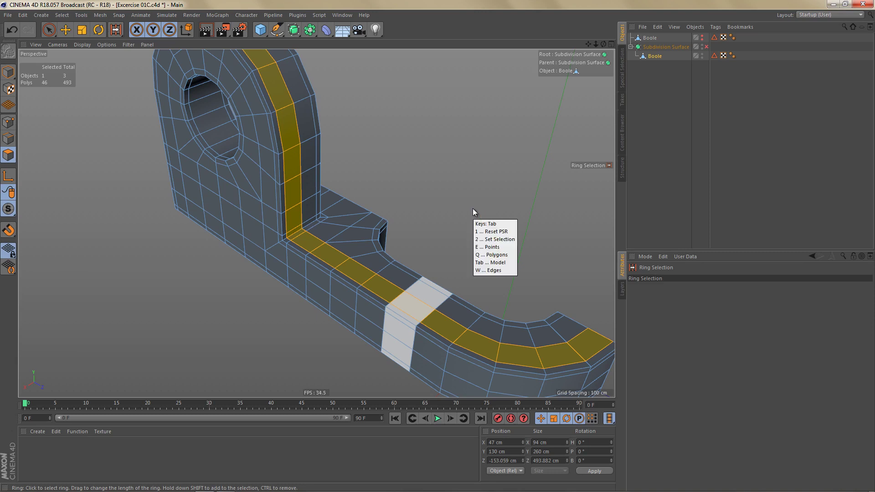
In Edges mode, select the 47-edge ring across the base strip, then return to Live Selection.
key("w")
left_click(434, 320)
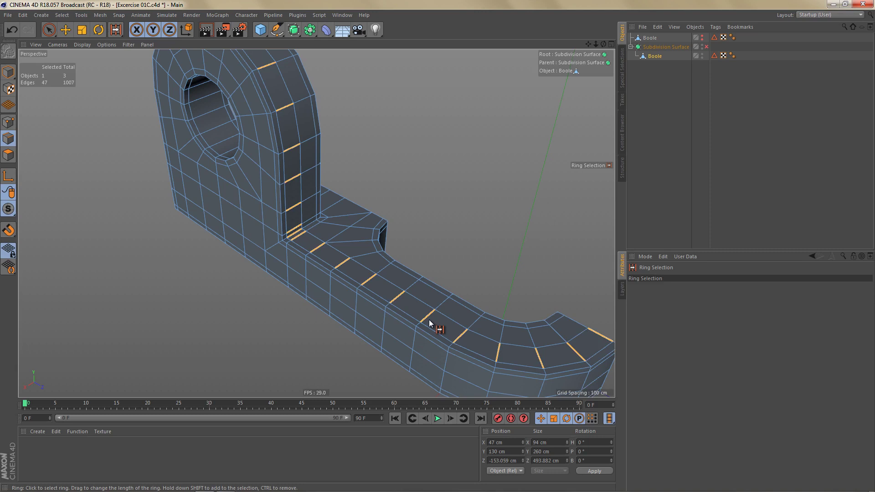
key("space")
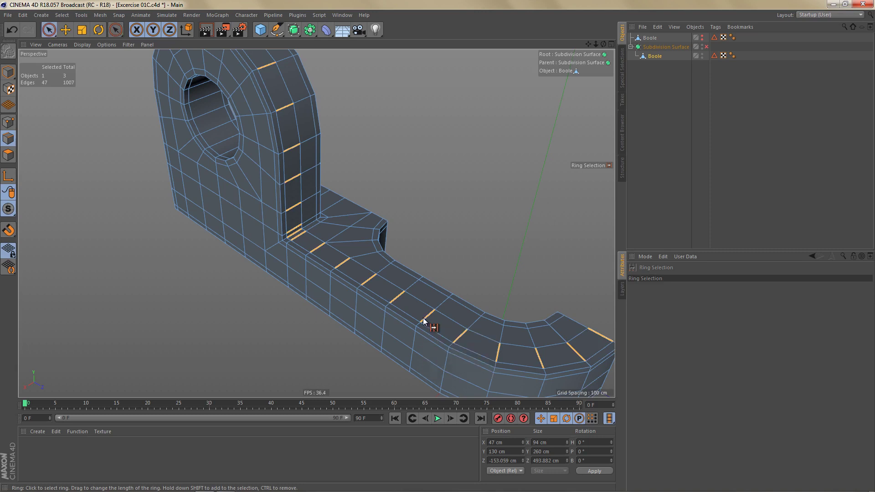
scroll(420, 321, "up", 5)
Zoom in and pick a parallel pair of base-strip edges, then the perpendicular pair instead.
right_click_drag(407, 327, 442, 314, "alt")
left_click(402, 303)
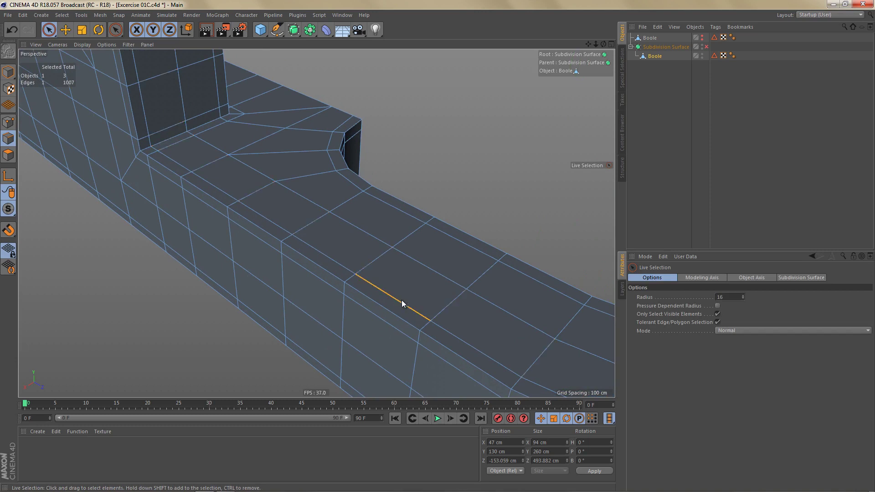
left_click(430, 269, "shift")
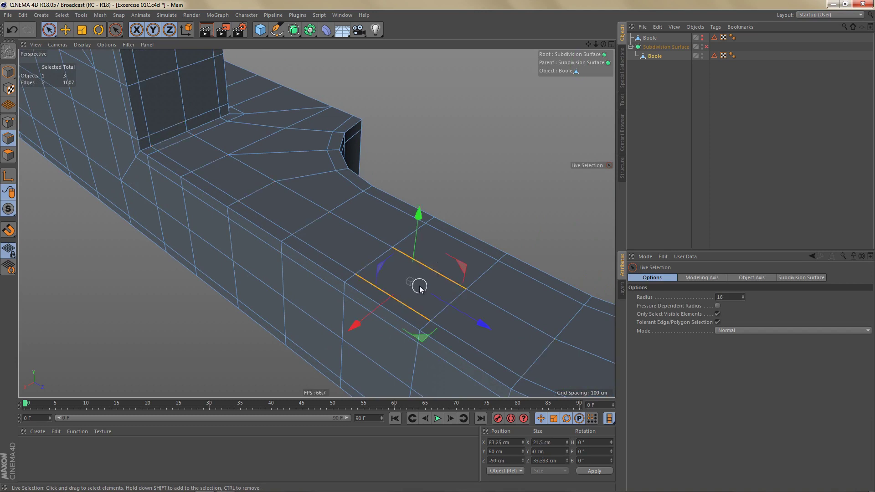
left_click(451, 302)
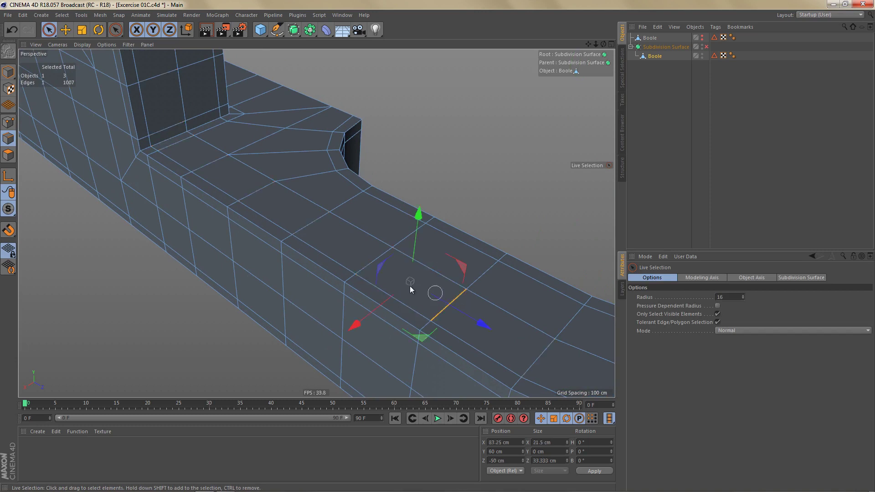
left_click(380, 257, "shift")
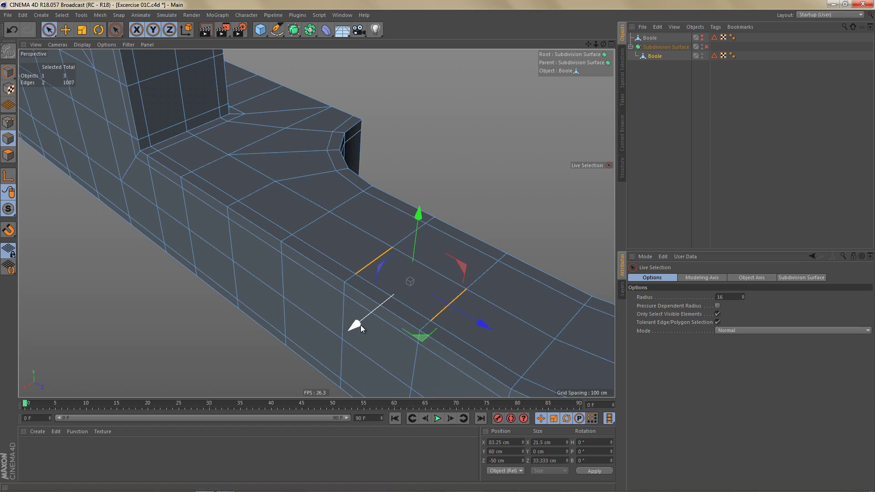
Return to Polygons mode with the 46-polygon ring still selected.
left_click_drag(360, 324, 369, 292, "alt")
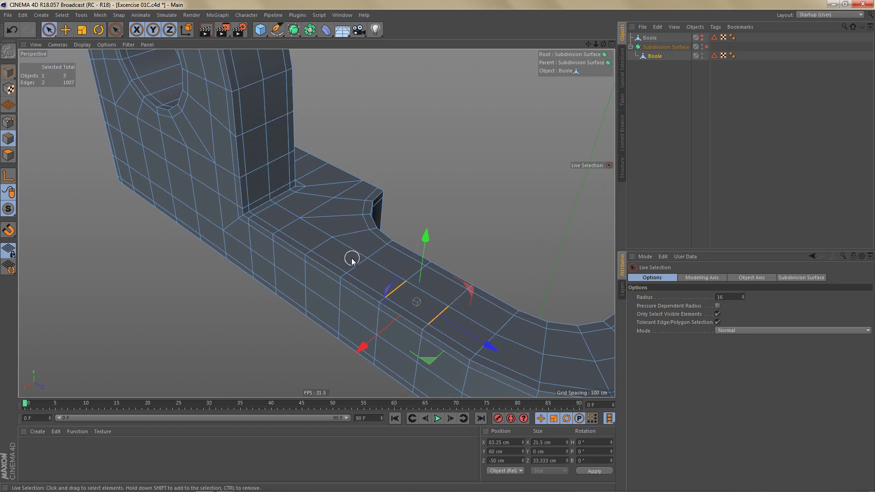
key("Tab")
key("q")
left_click_drag(349, 261, 418, 199, "alt")
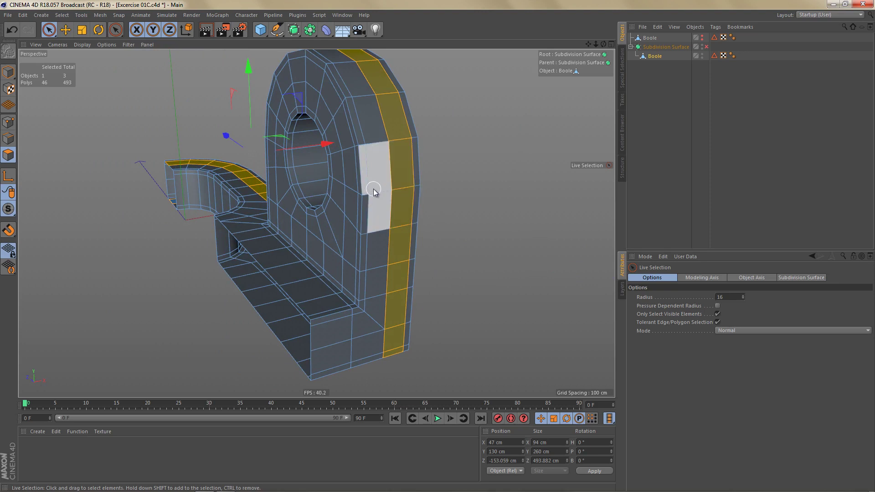
Use Loop Selection to replace the ring with the 38-polygon loop along the wall and base side.
key("u")
key("l")
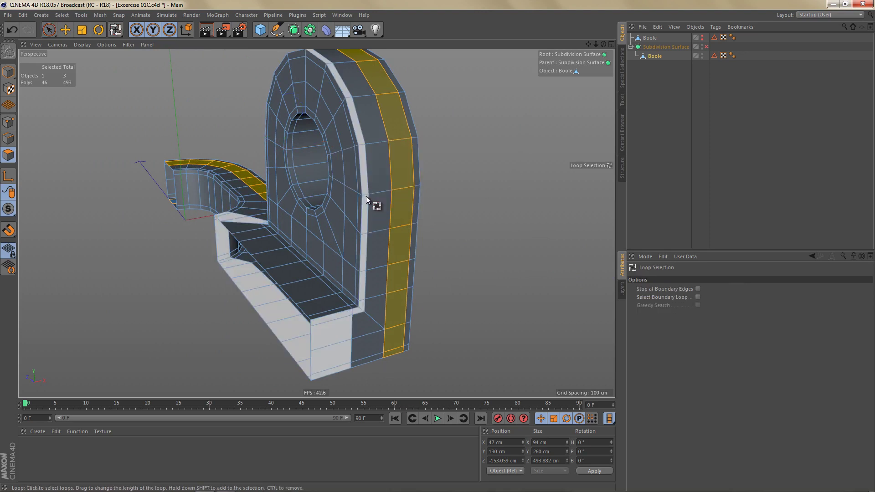
left_click(366, 196)
mouse_move(463, 236)
left_mouse_down("alt")
mouse_move(504, 239)
mouse_move(450, 225)
mouse_move(468, 230)
left_mouse_up("alt")
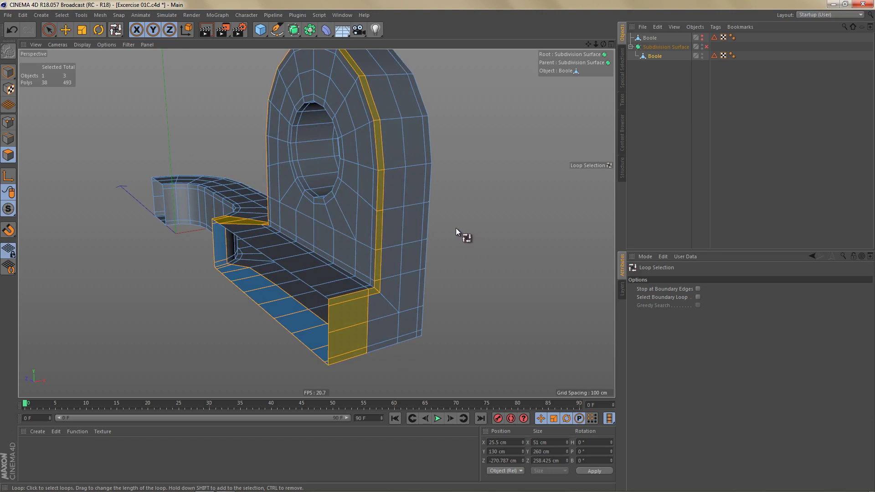
key("e")
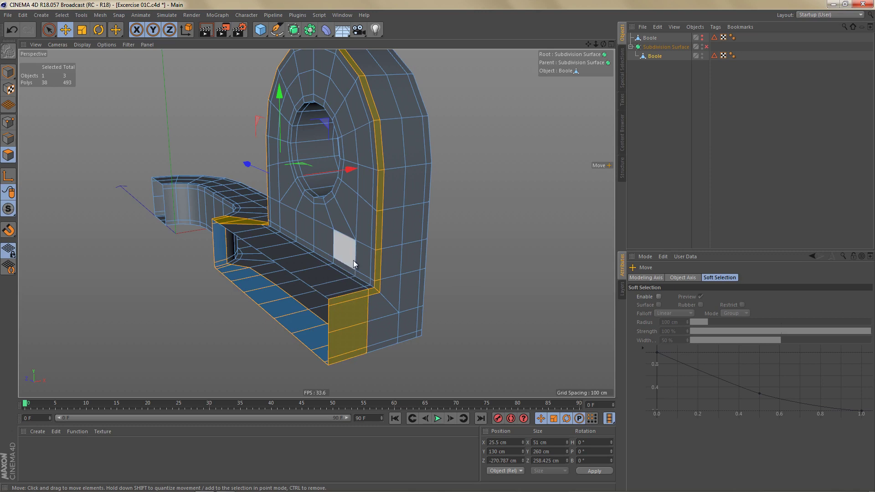
Select the polygon loop running up the wall's face with Loop Selection.
key("u")
key("l")
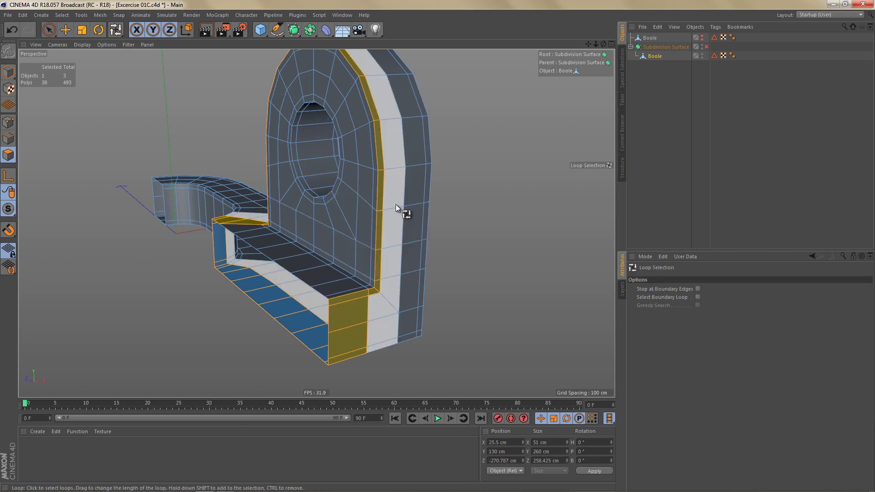
left_click(395, 204)
left_click_drag(487, 206, 483, 202, "alt")
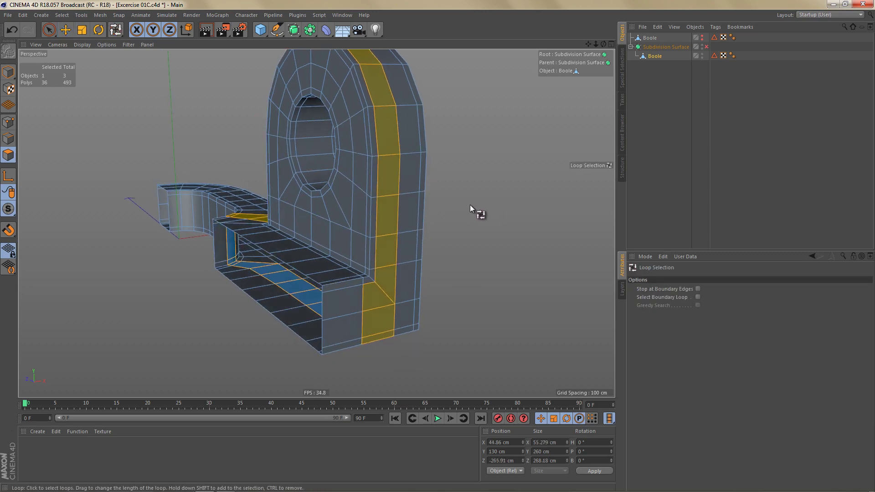
key("e")
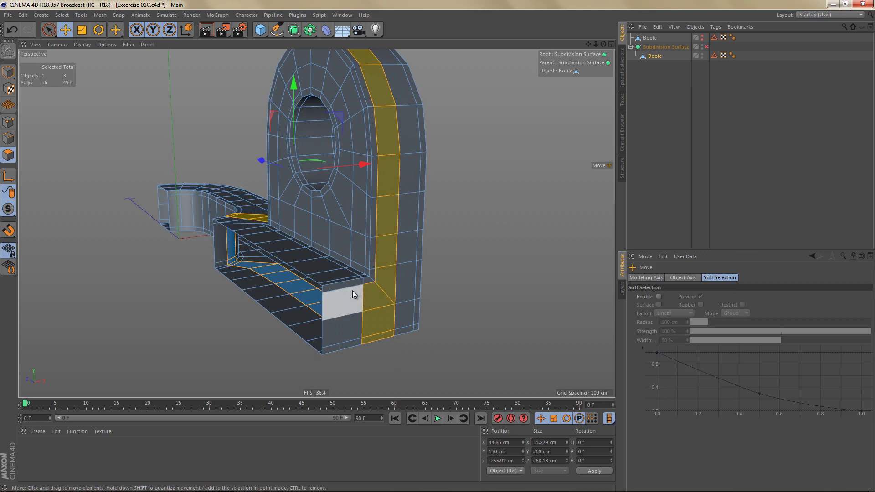
Select the loop around the base's side instead and orbit around the model.
key("u")
key("l")
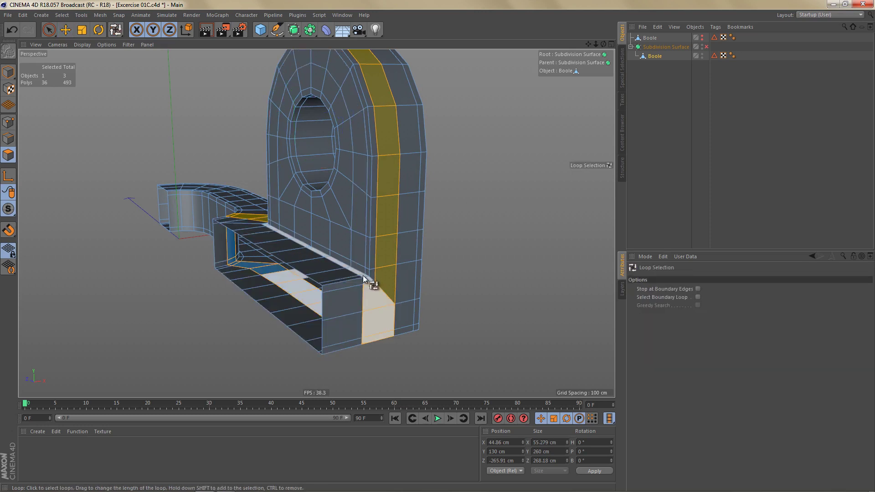
left_click(362, 276)
left_click_drag(370, 273, 504, 268, "alt")
key("e")
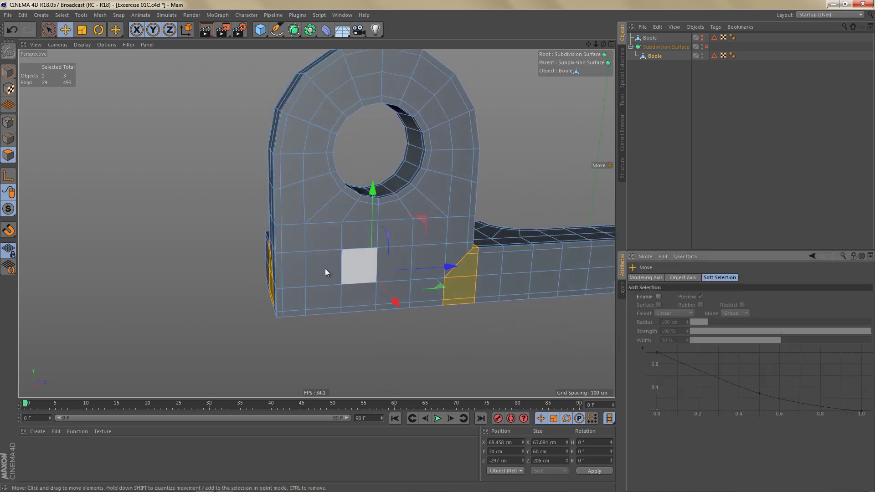
left_click_drag(397, 237, 528, 244, "alt")
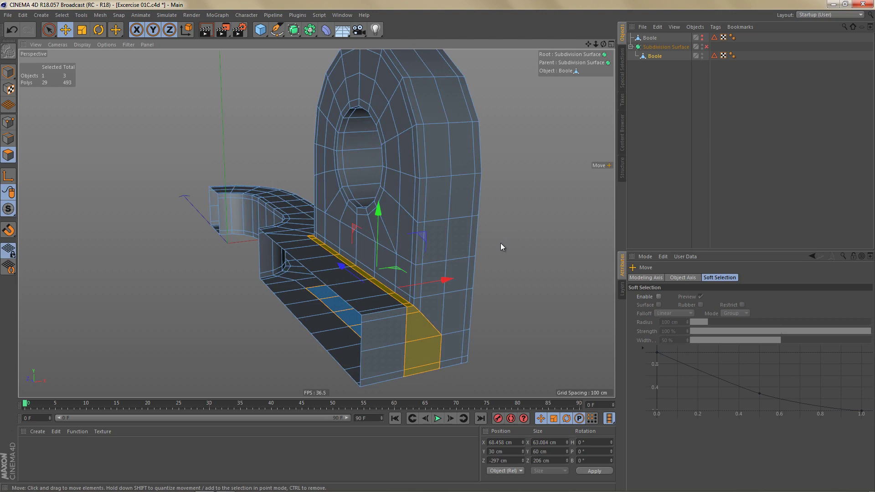
Shift-add the vertical loop along the arch's side, ending with the 38-polygon side loop.
key("u")
key("l")
left_click(422, 230, "shift")
left_click_drag(422, 230, 450, 261, "alt")
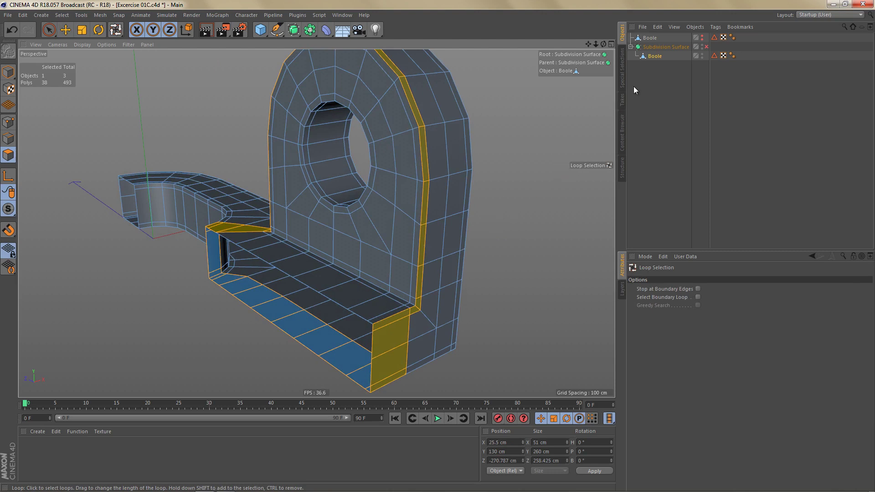
Hide Subdivision Surface in the Object Manager, show and select the Boole mesh, and deselect all polygons.
left_click(631, 47)
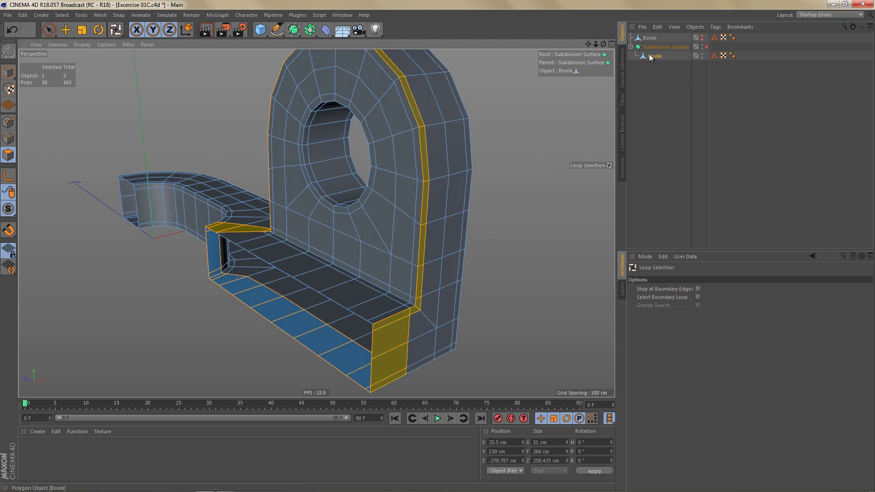
double_click(702, 47, "alt")
double_click(702, 38, "alt")
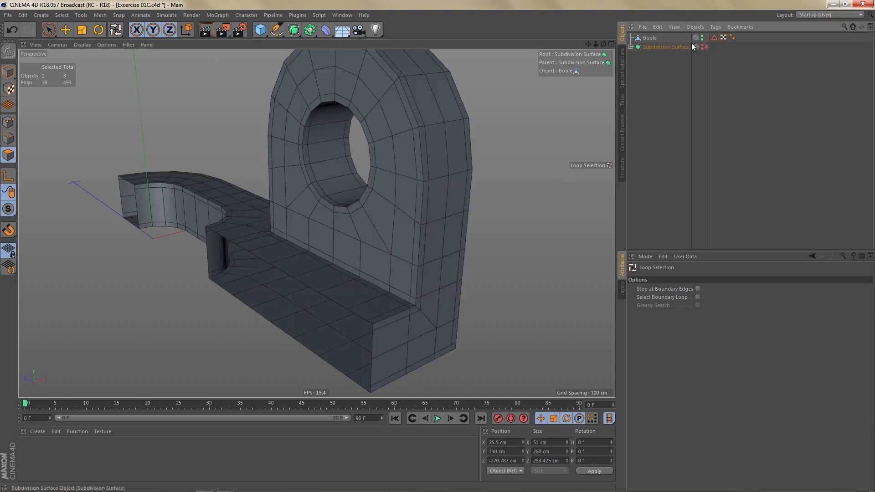
left_click(651, 40)
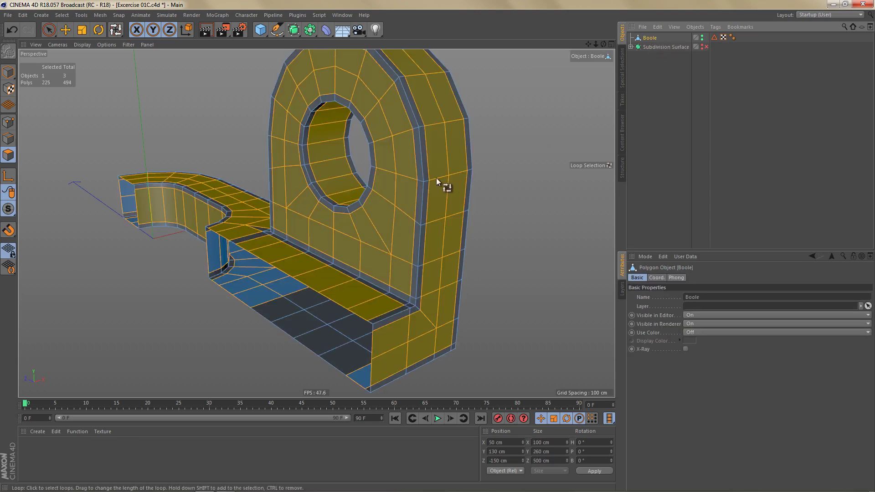
key("ctrl+shift+a")
left_click_drag(410, 208, 368, 269, "alt")
Select two opposite base edges beside the pillar and connect them with a new edge.
key("e")
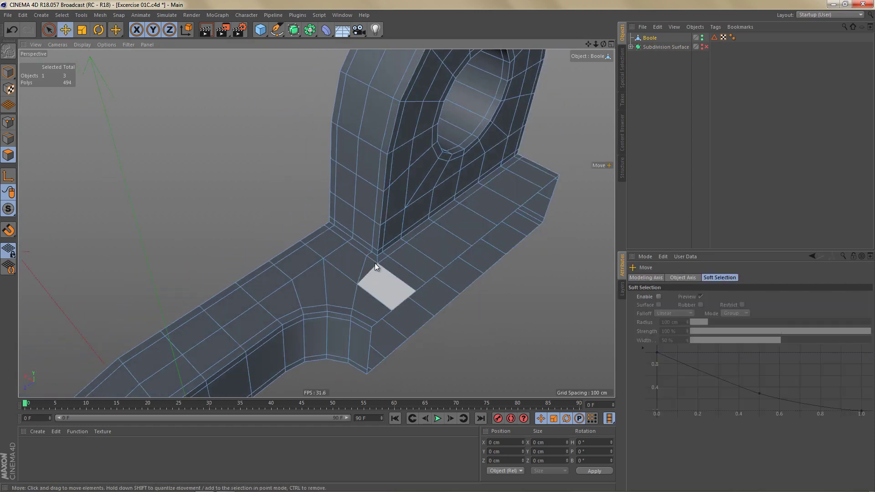
left_click_drag(421, 283, 350, 191, "alt")
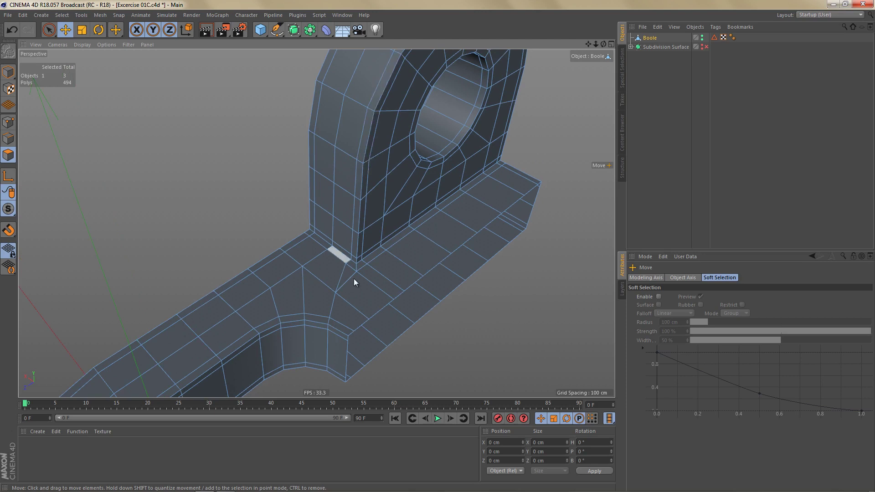
scroll(371, 294, "up", 5)
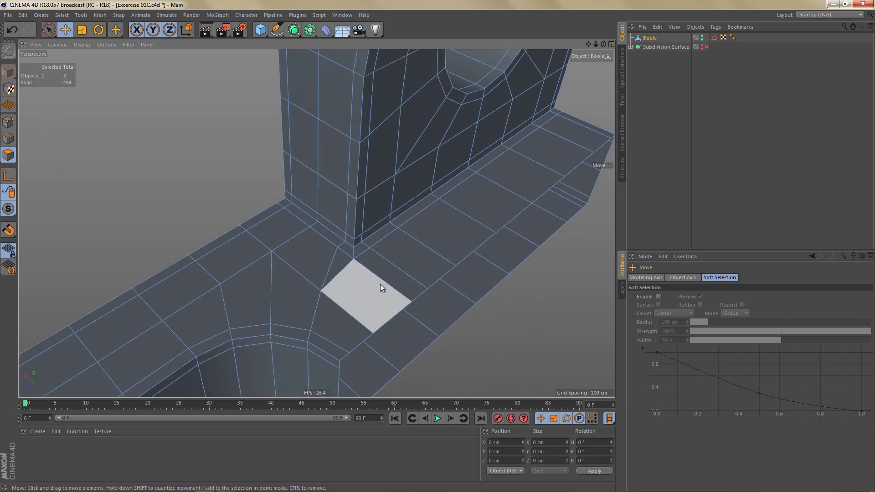
mouse_move(380, 283)
left_mouse_down("alt")
mouse_move(371, 277)
mouse_move(379, 277)
left_mouse_up("alt")
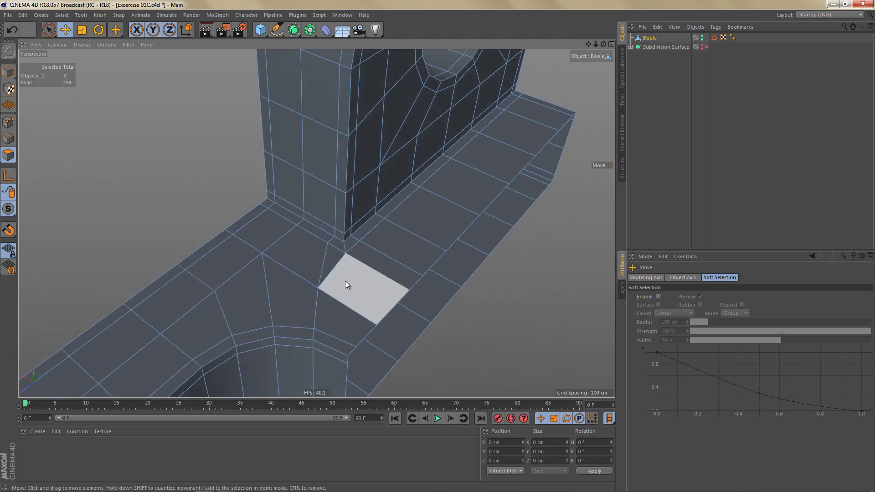
key("Return")
key("Return")
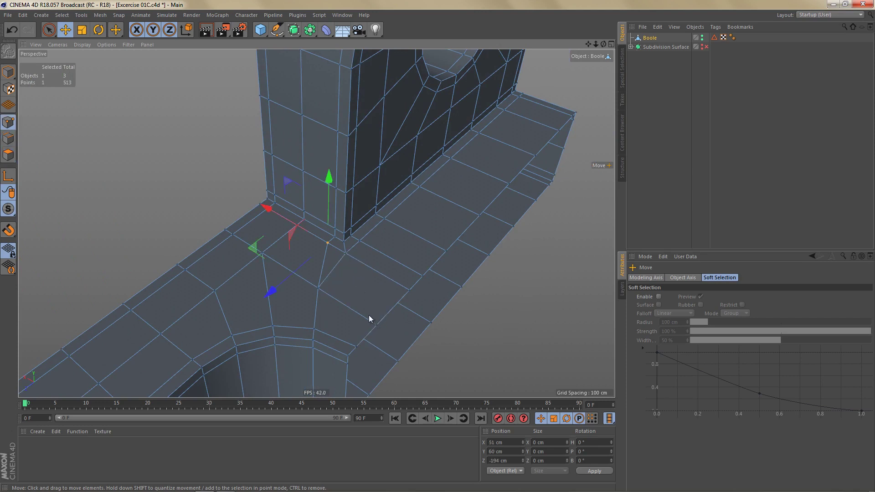
key("Return")
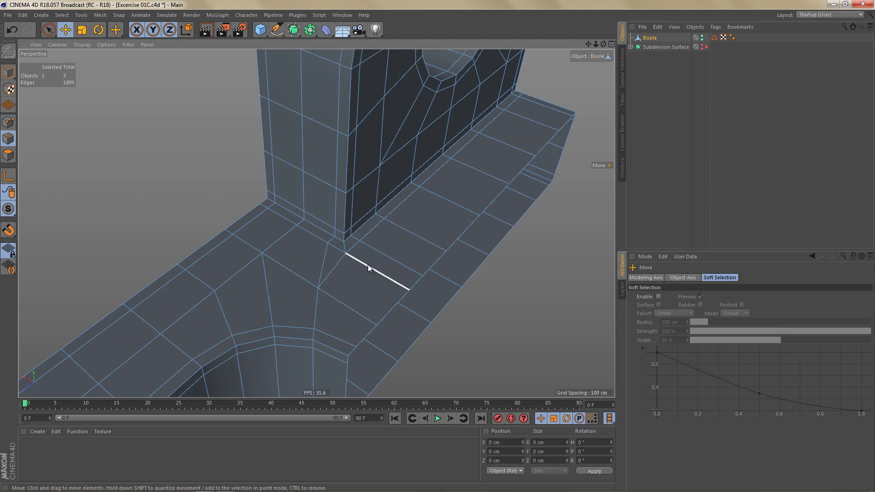
key("9")
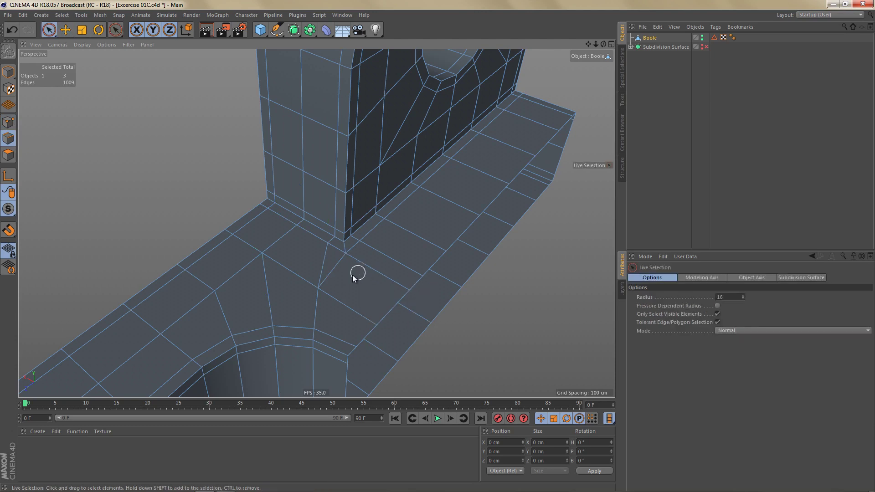
left_click(339, 270)
key("m")
key("m")
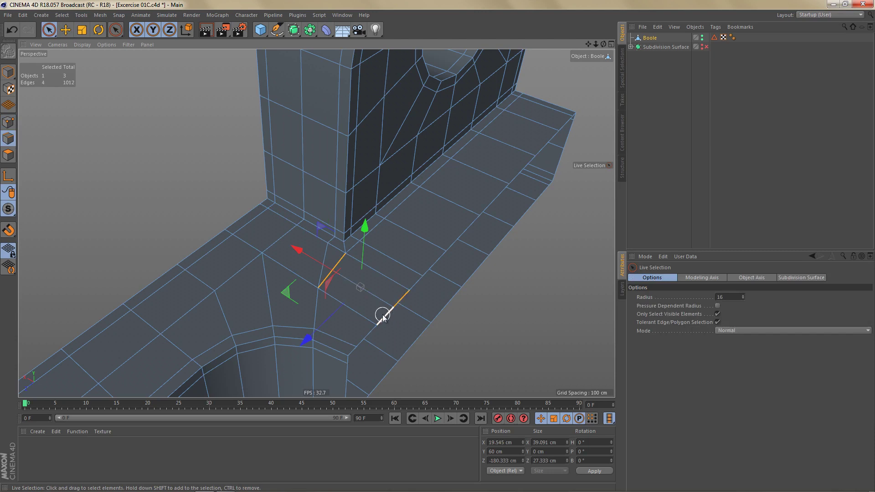
Slide the new edge's point near the pillar about 5 cm along X, then deselect it.
key("Return")
scroll(360, 305, "up", 2)
scroll(361, 305, "up", 2)
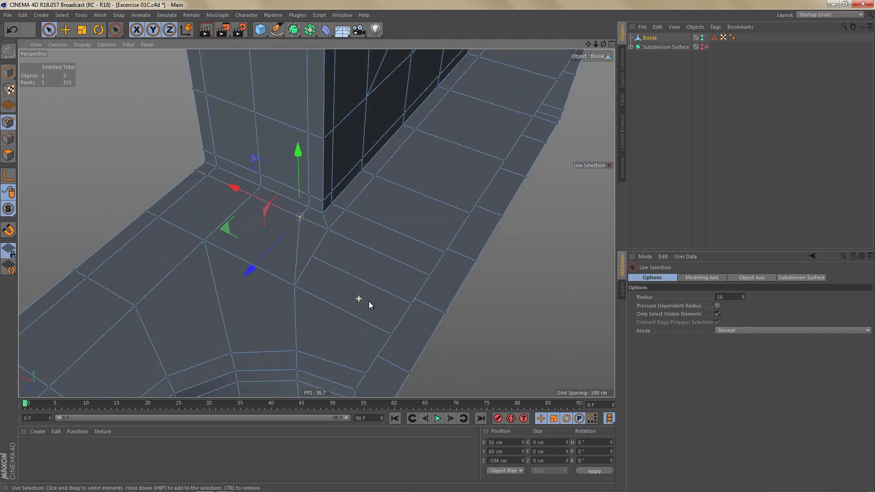
left_click(314, 259)
mouse_move(245, 229)
left_mouse_down()
mouse_move(265, 236)
mouse_move(255, 232)
left_mouse_up()
left_click(343, 279)
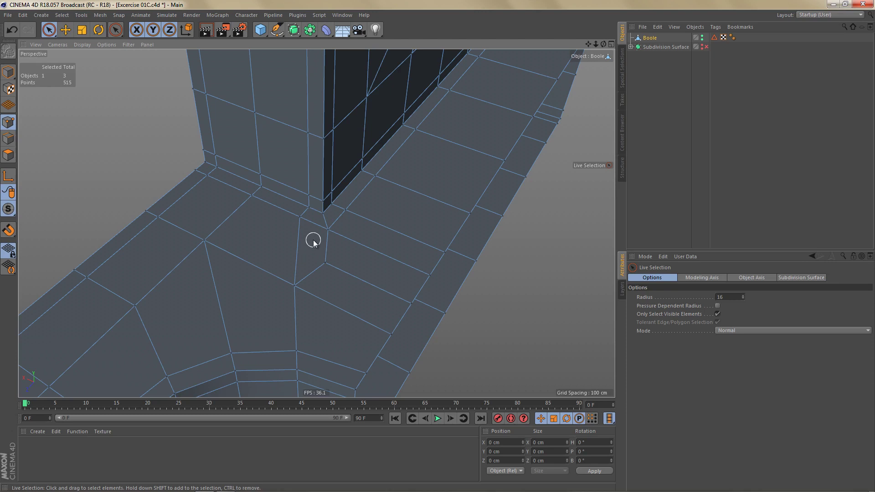
In Edge mode, select the 22-edge ring across the base next to the pillar with Ring Selection.
key("Return")
key("u")
key("b")
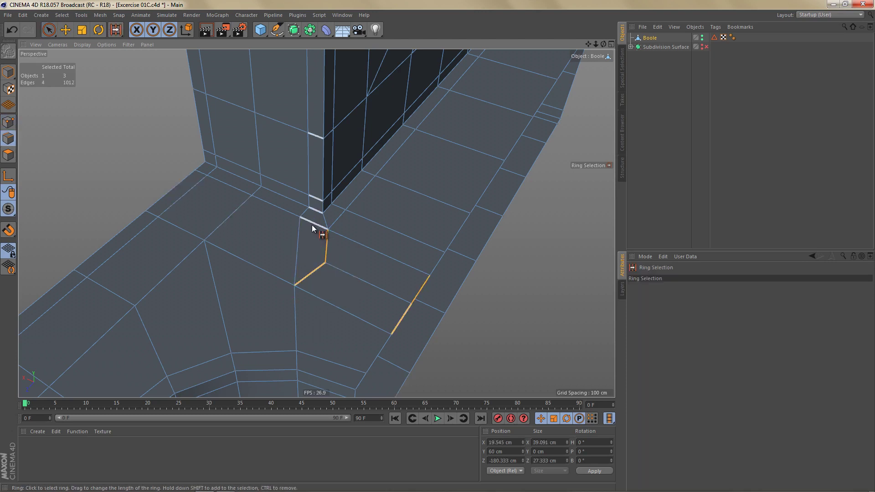
left_click(312, 226)
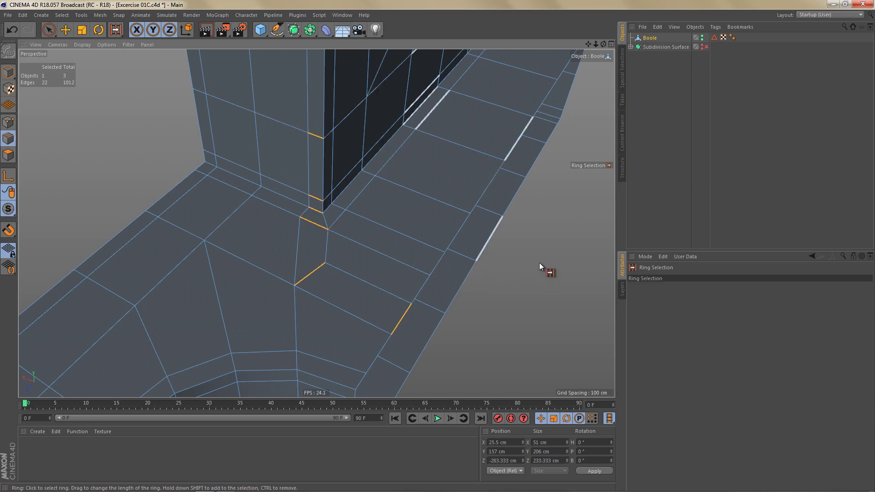
left_click_drag(529, 268, 486, 267, "alt")
In Polygons mode, select the polygon loop across the pillar with Loop Selection.
key("m")
key("p")
key("u")
key("l")
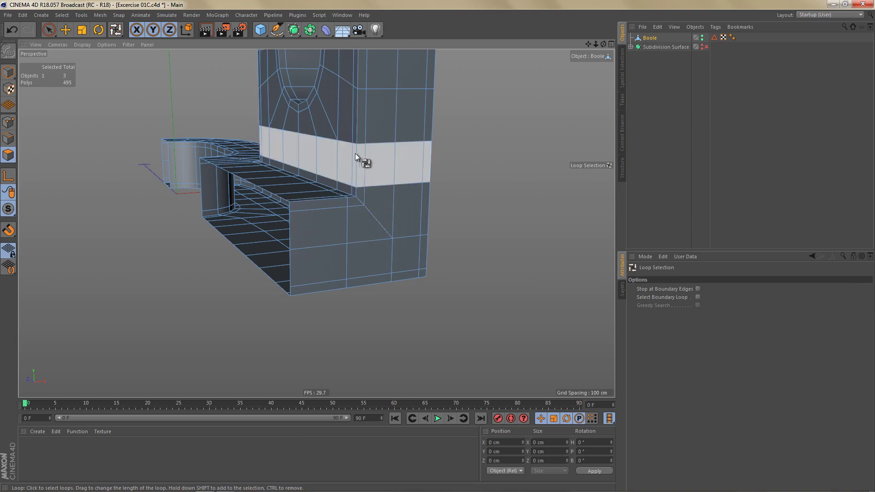
left_click(368, 172)
mouse_move(453, 246)
left_mouse_down("alt")
mouse_move(413, 224)
mouse_move(466, 264)
mouse_move(431, 257)
mouse_move(415, 239)
mouse_move(458, 250)
left_mouse_up("alt")
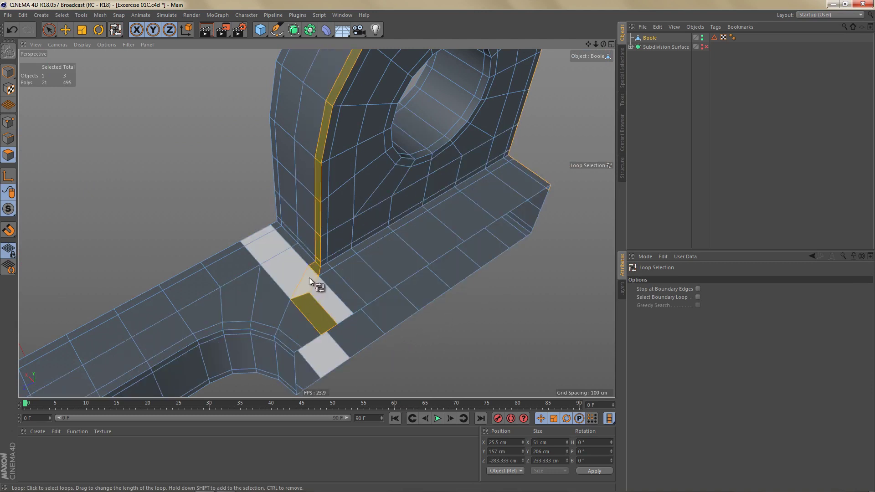
Add the loop up the pillar's side for 36 polygons in total, then return to edge mode.
left_click_drag(507, 253, 386, 275, "alt")
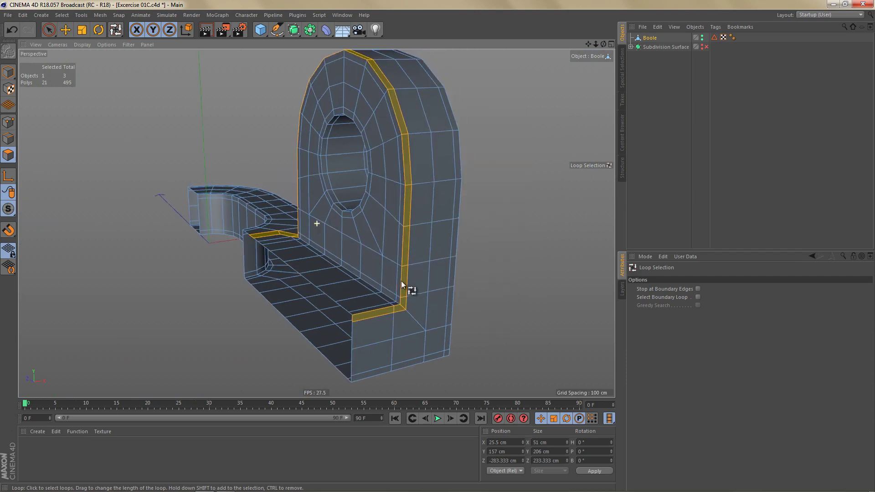
left_click(419, 261)
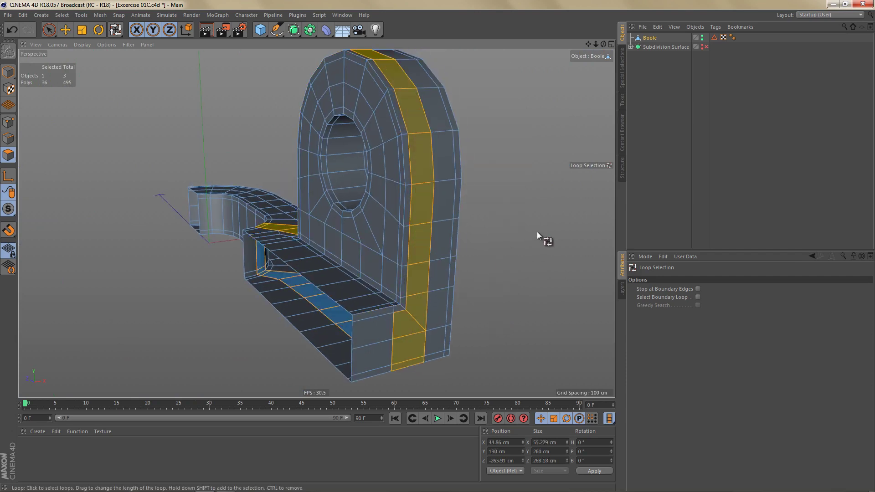
left_click_drag(419, 223, 444, 245, "alt")
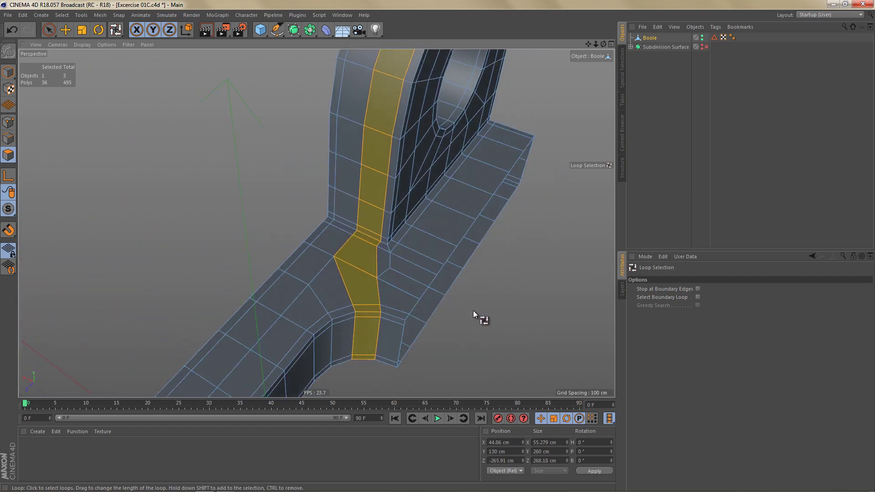
key("e")
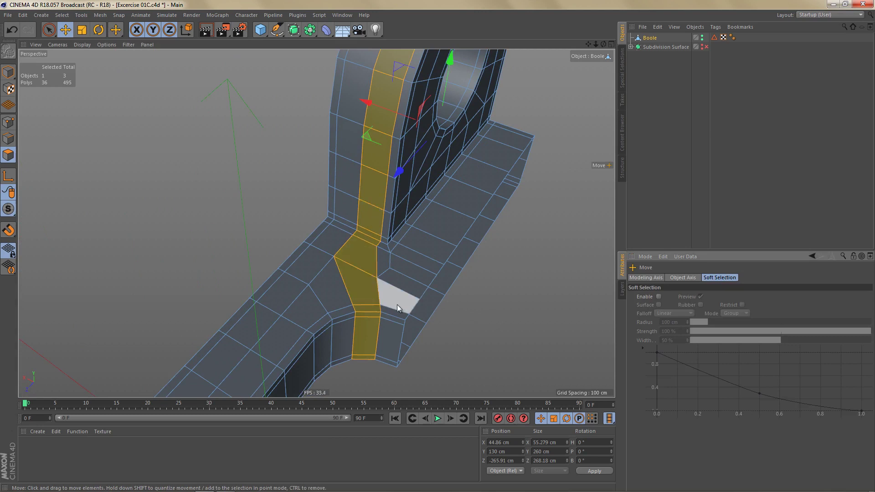
left_click_drag(394, 270, 365, 242, "alt")
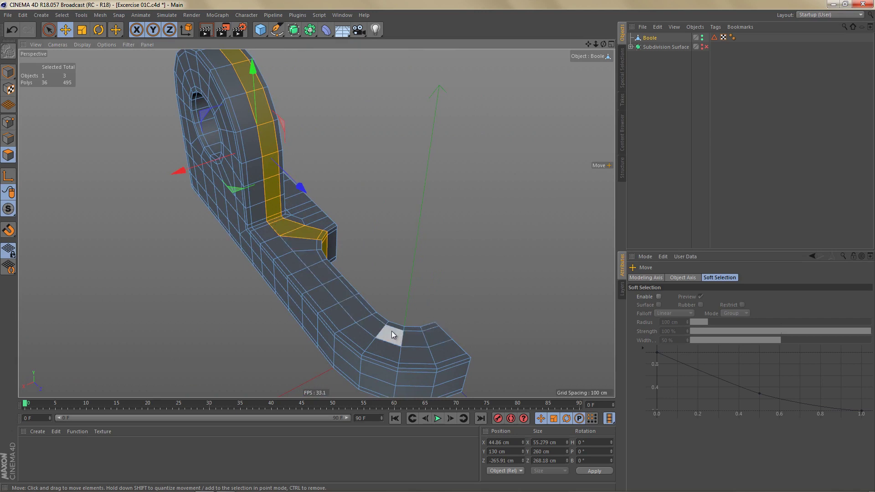
scroll(310, 246, "up", 3)
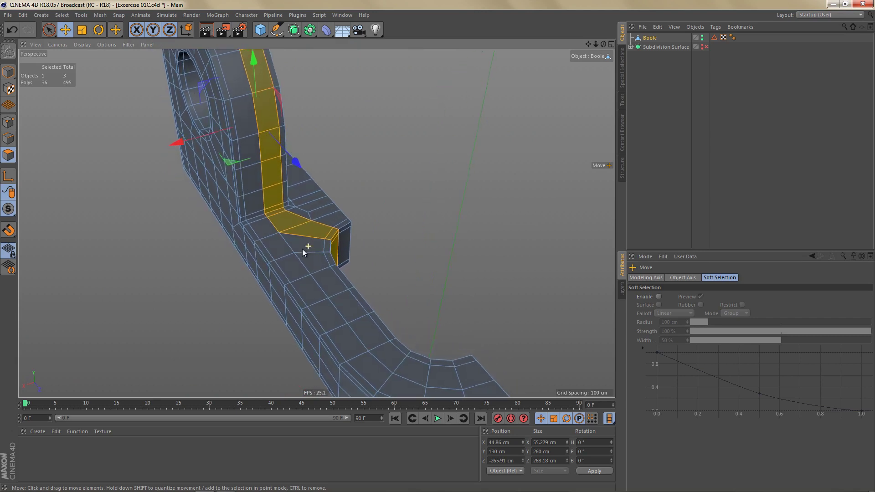
scroll(302, 249, "down", 4)
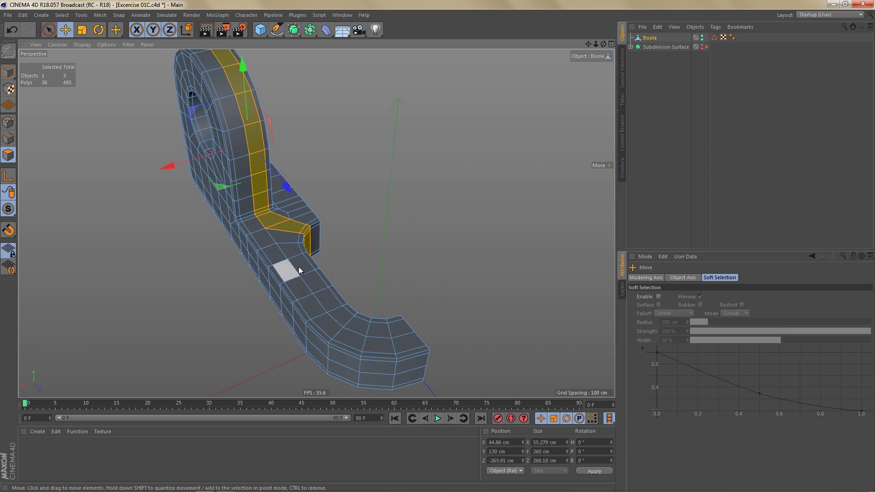
key("Return")
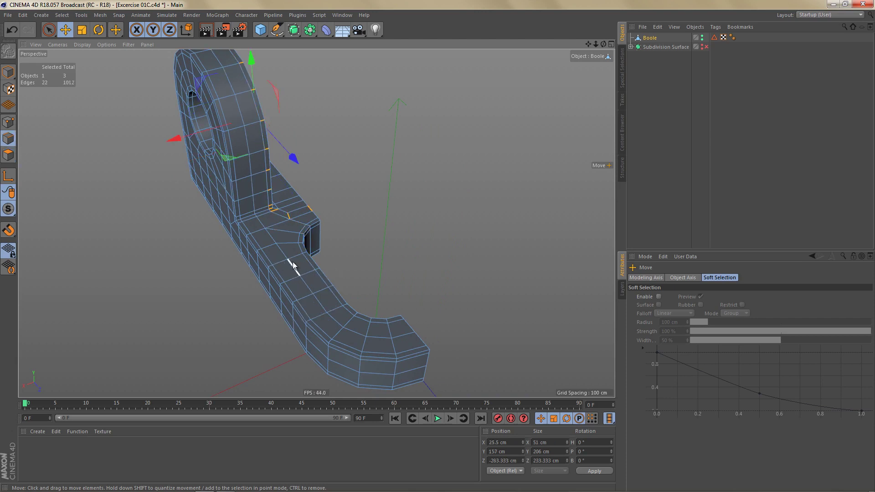
Delete the edge loop running along the curved base.
left_click(273, 237)
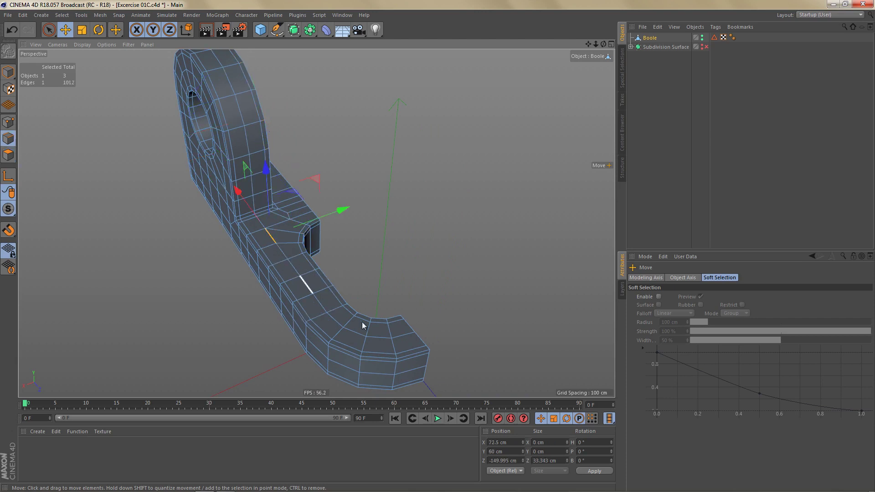
double_click(403, 335)
key("Delete")
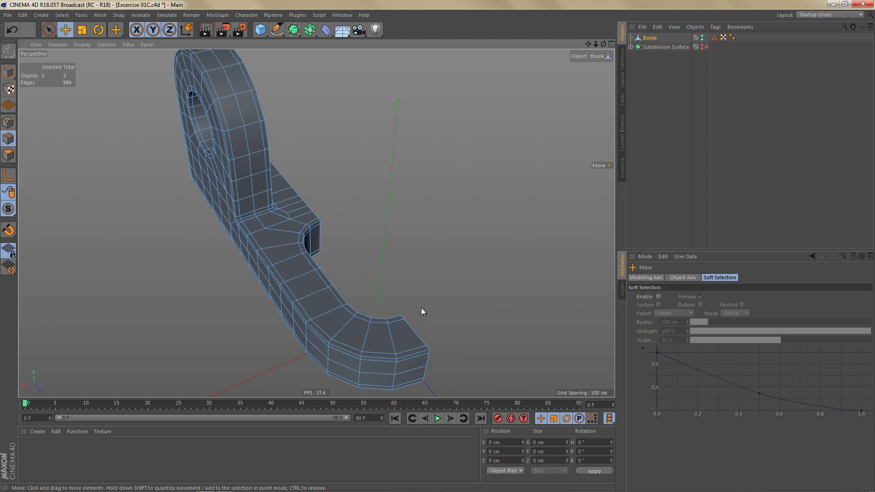
Select the nine crossing edges around the curve and Edge Cut them with subdivision 2.
key("9")
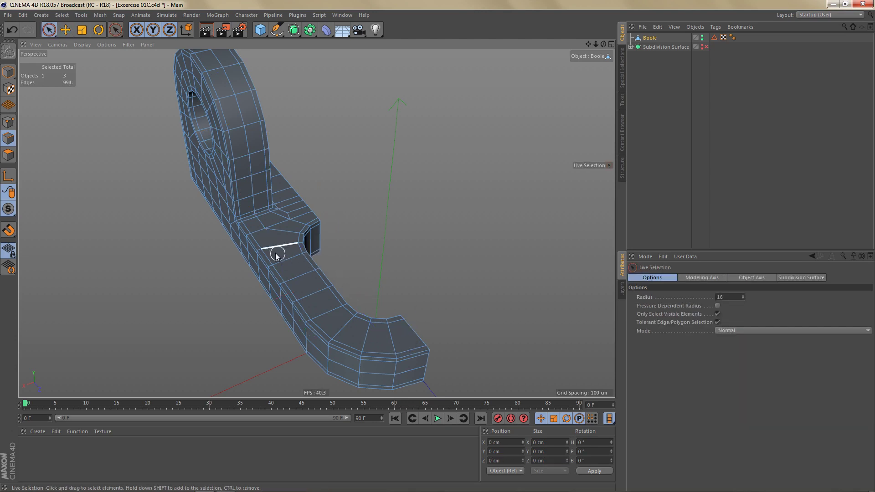
left_click(279, 247)
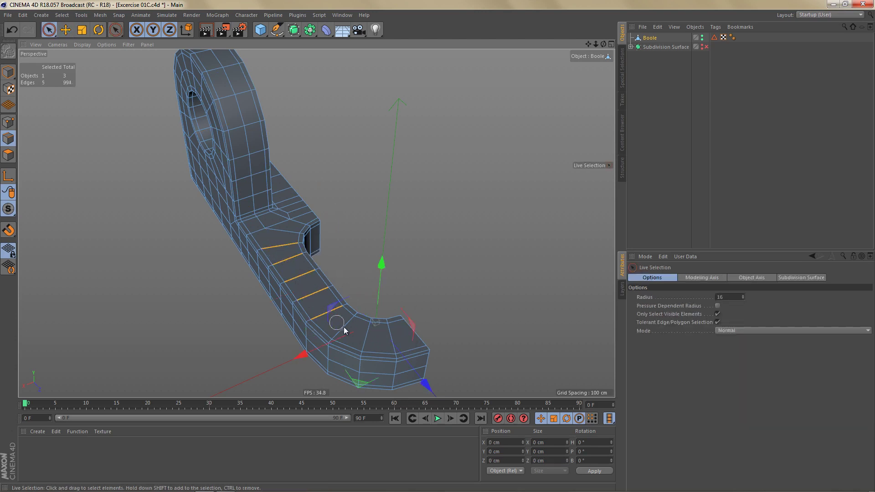
left_click_drag(388, 337, 419, 332)
right_click_drag(324, 296, 357, 285, "alt")
key("m")
key("f")
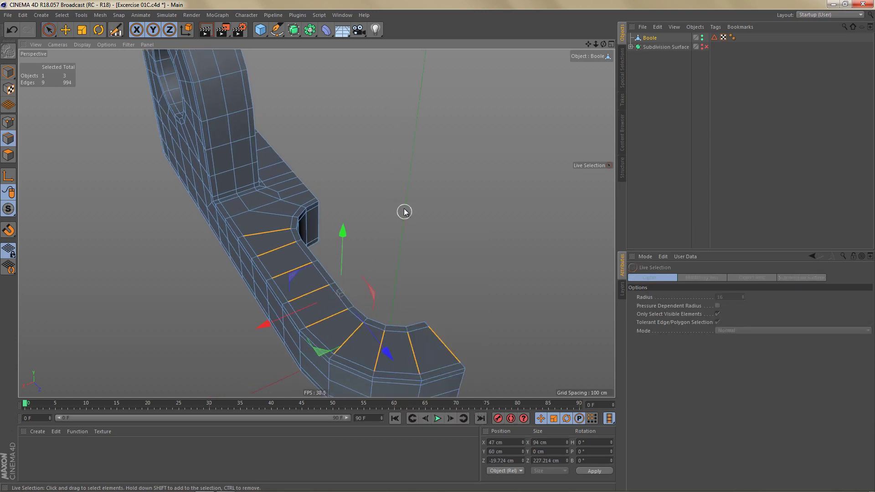
left_click_drag(403, 212, 440, 245)
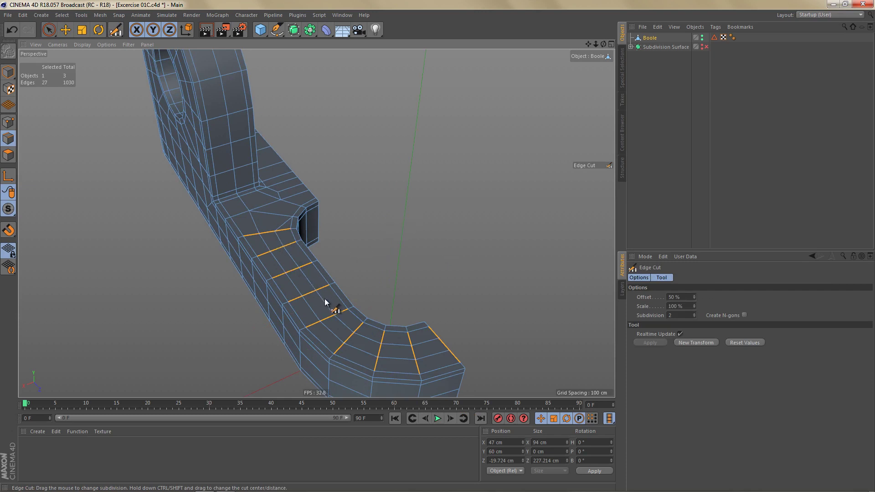
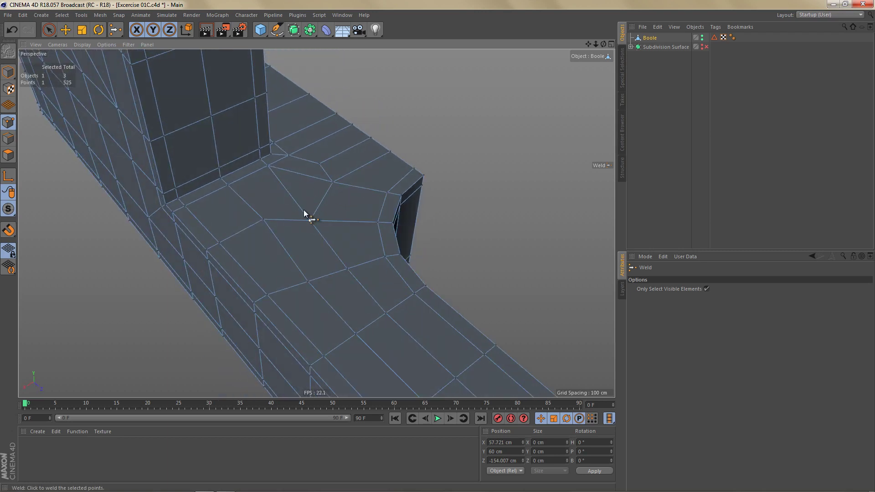
Paint-select the edges across the base face and Connect them into a new edge loop.
key("Return")
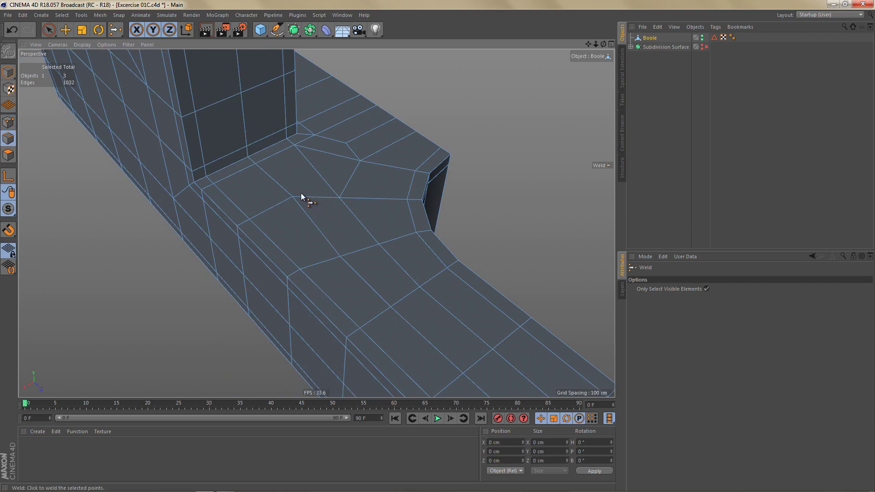
key("space")
left_click_drag(226, 256, 235, 298)
mouse_move(266, 287)
left_mouse_down("alt")
mouse_move(284, 167)
mouse_move(294, 152)
left_mouse_up("alt")
mouse_move(316, 223)
left_mouse_down("alt")
mouse_move(310, 168)
mouse_move(328, 160)
left_mouse_up("alt")
left_click_drag(244, 272, 378, 373, "shift")
key("m")
key("m")
left_click_drag(334, 192, 346, 342, "alt")
left_click_drag(342, 255, 323, 235, "alt")
left_click_drag(365, 176, 374, 199, "alt")
Try sliding a base point near the junction along X, then undo it.
key("x")
key("p")
left_click(331, 145)
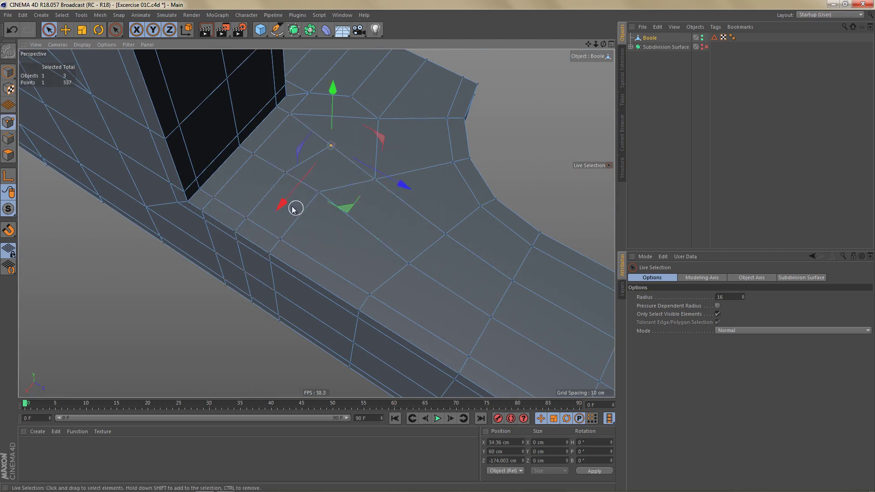
left_click_drag(284, 205, 297, 225)
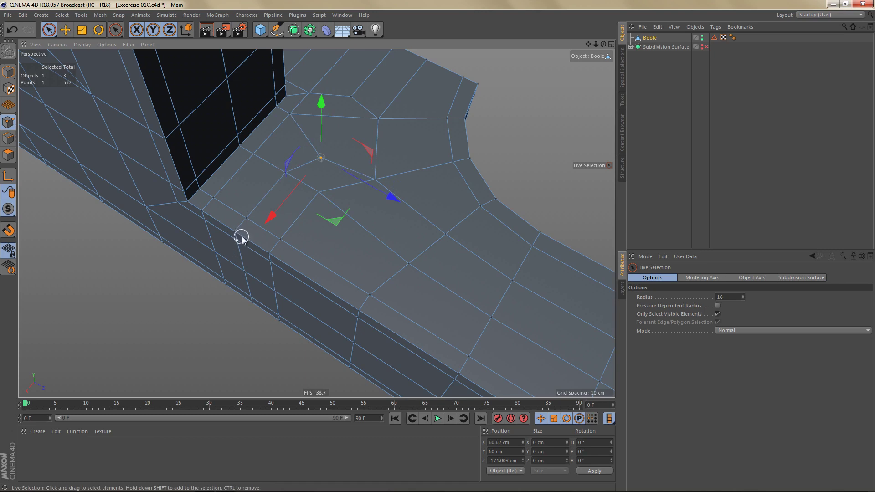
key("ctrl+z")
key("ctrl+z")
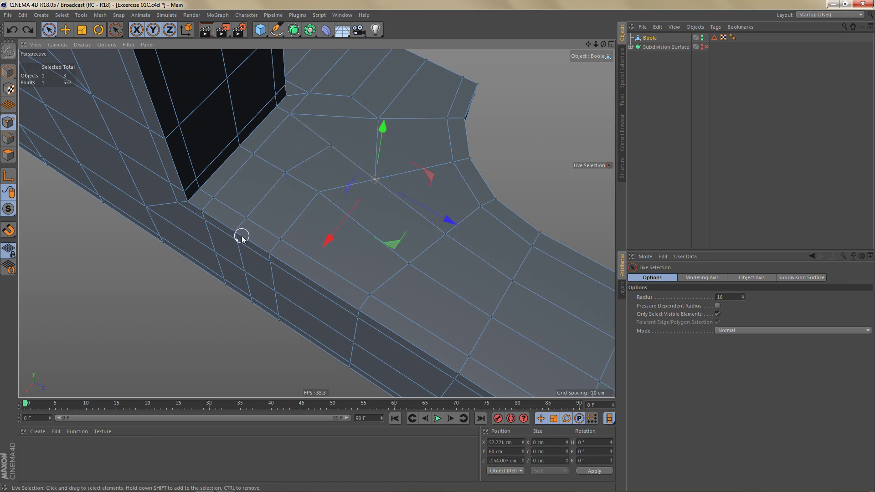
middle_click_drag(368, 160, 362, 209, "alt")
left_click_drag(363, 207, 362, 191, "alt")
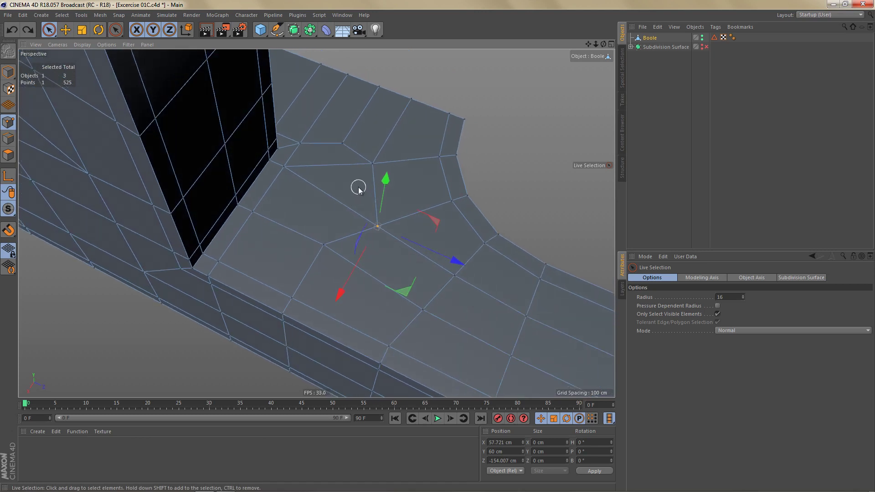
Dissolve the near-vertical base edge and slide the meeting point along X to even the quads.
key("Return")
left_click(428, 105)
left_click(410, 161, "shift")
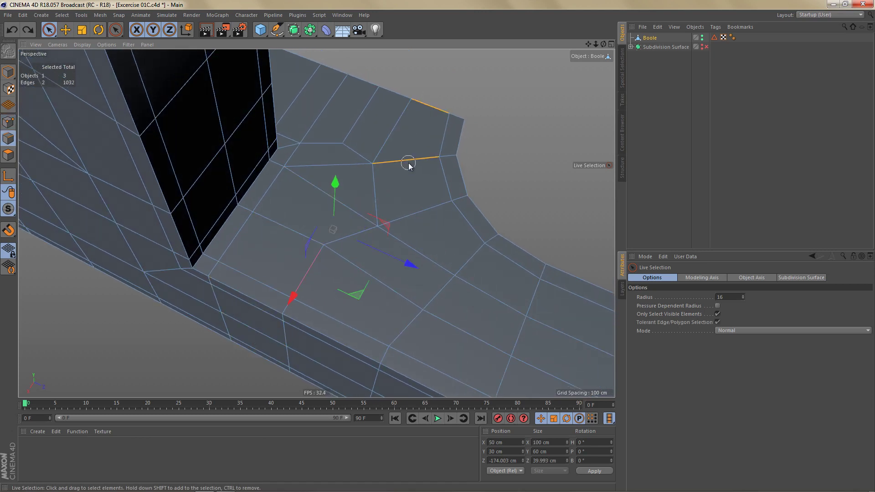
key("Tab")
key("p")
left_click(417, 183)
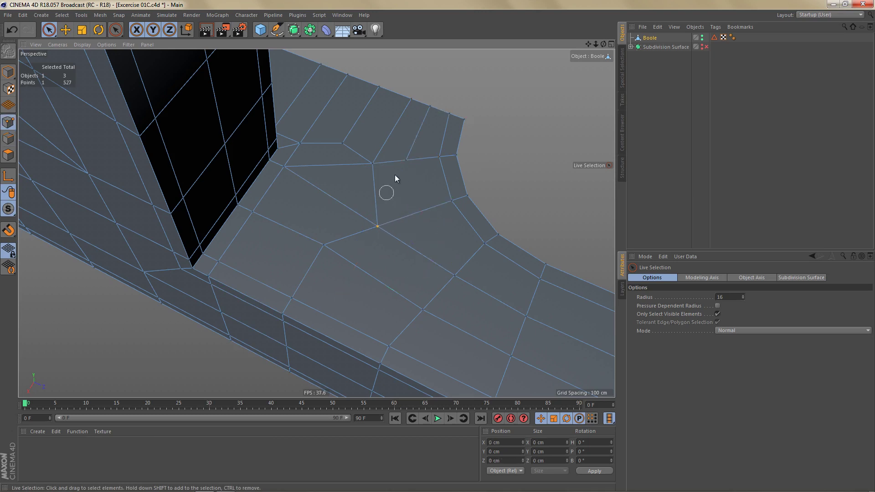
key("Return")
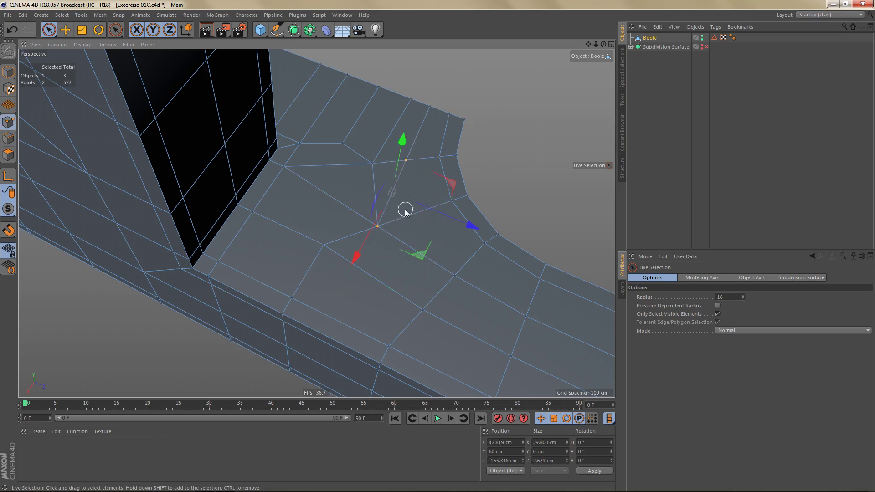
left_click(376, 193)
key("Delete")
key("Return")
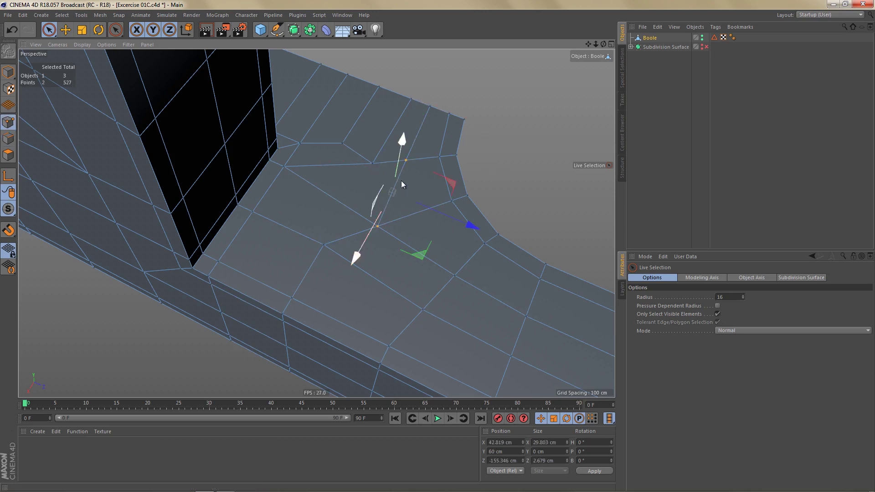
left_click(407, 160)
left_click_drag(381, 218, 360, 224)
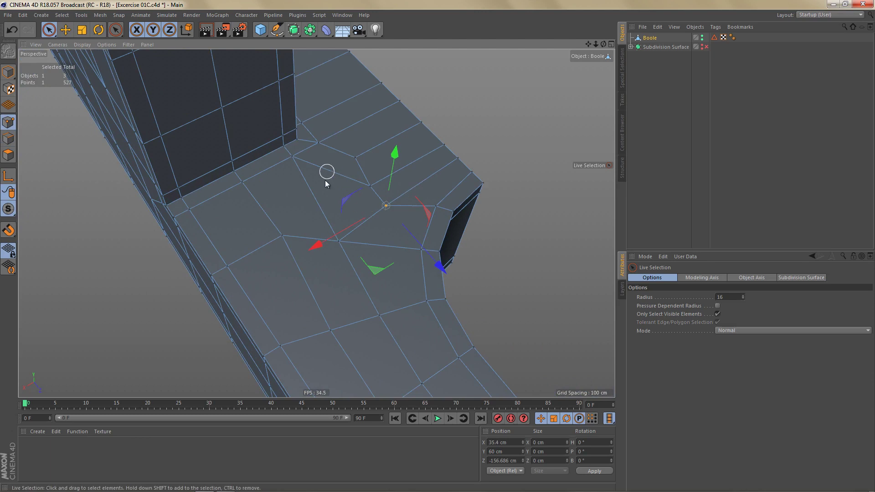
Loop-select the polygon loop running up the upright and orbit around the bracket.
key("v")
key("q")
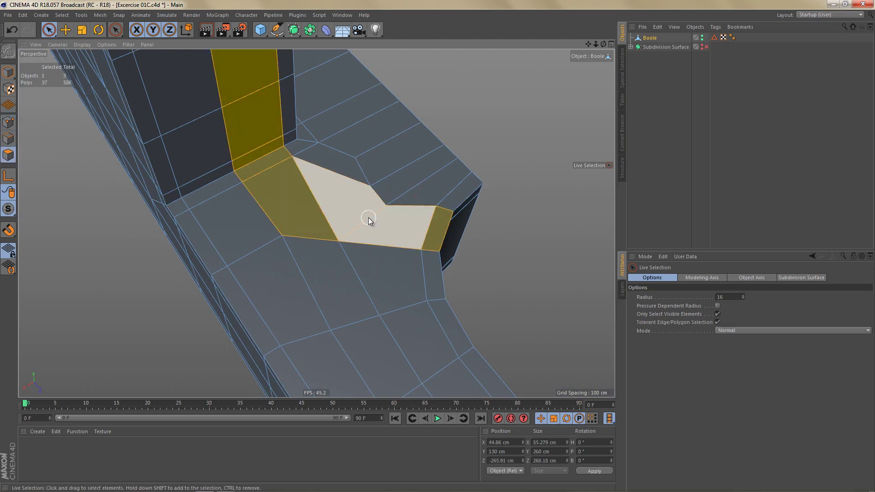
key("u")
key("l")
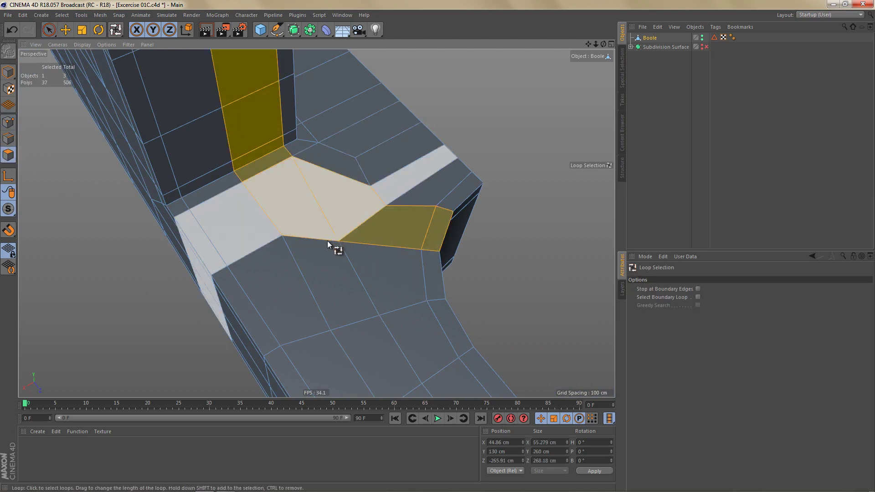
left_click(325, 243)
scroll(324, 243, "down", 3)
scroll(337, 229, "down", 6)
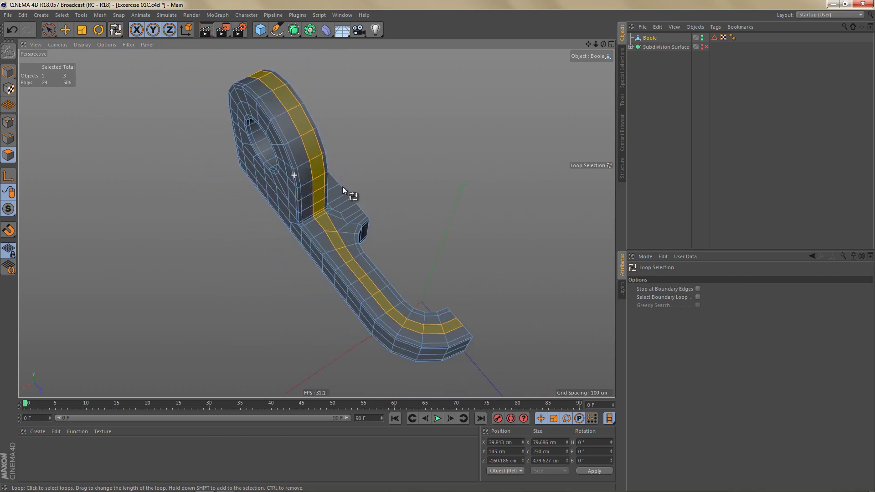
left_click_drag(477, 142, 288, 151, "alt")
scroll(343, 242, "up", 3)
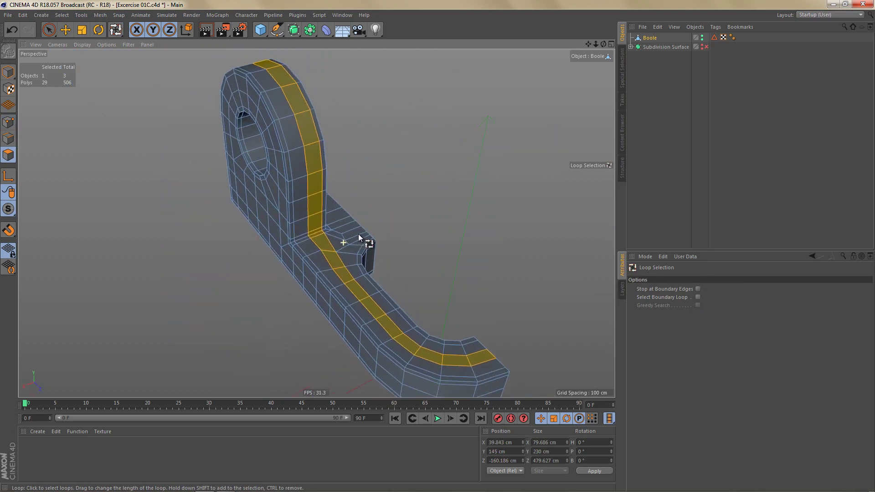
right_click_drag(362, 234, 363, 234, "alt")
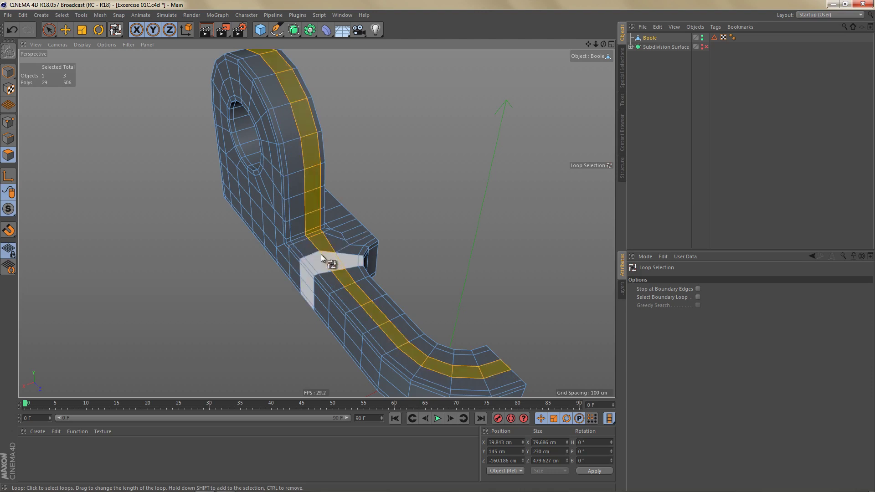
Trace the horizontal polygon loop along the base side into the upright junction.
left_click_drag(317, 256, 372, 97, "alt")
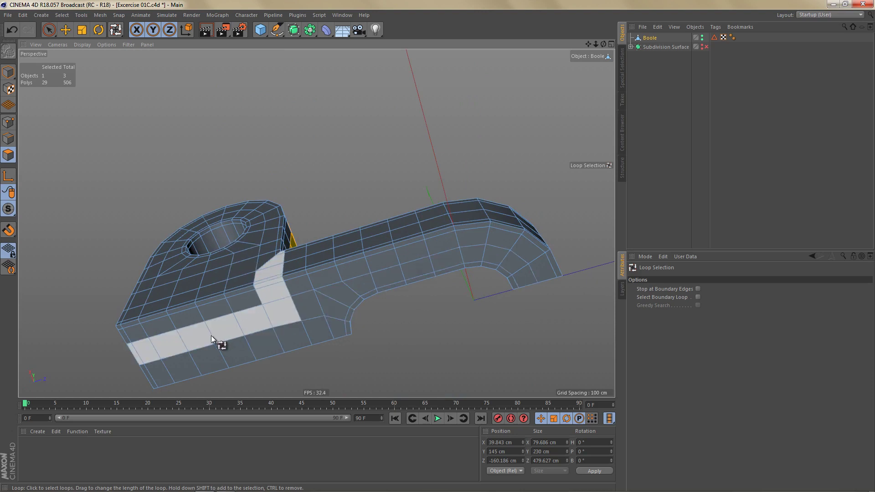
left_click(286, 327)
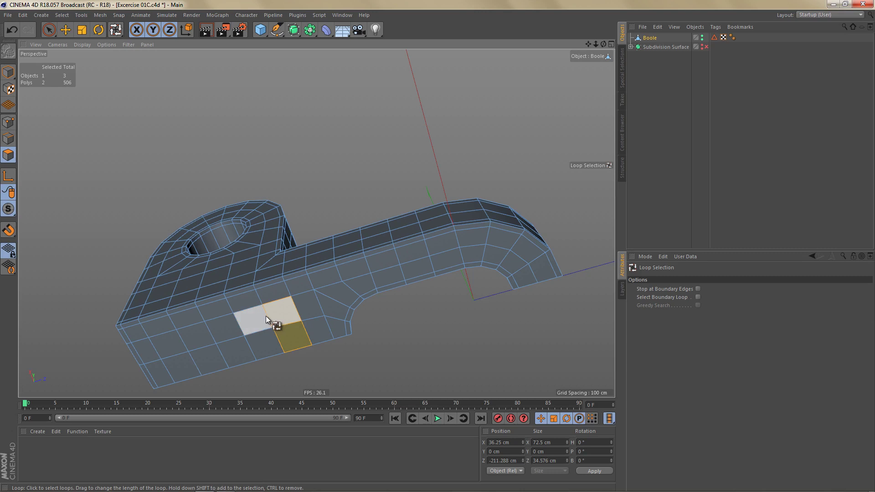
left_click(266, 316)
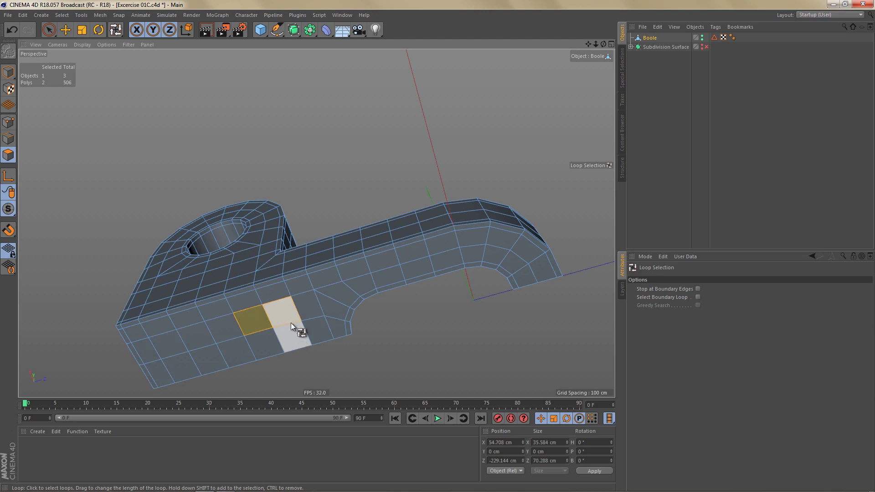
left_click_drag(274, 318, 335, 320, "alt")
middle_click_drag(335, 321, 335, 319, "alt")
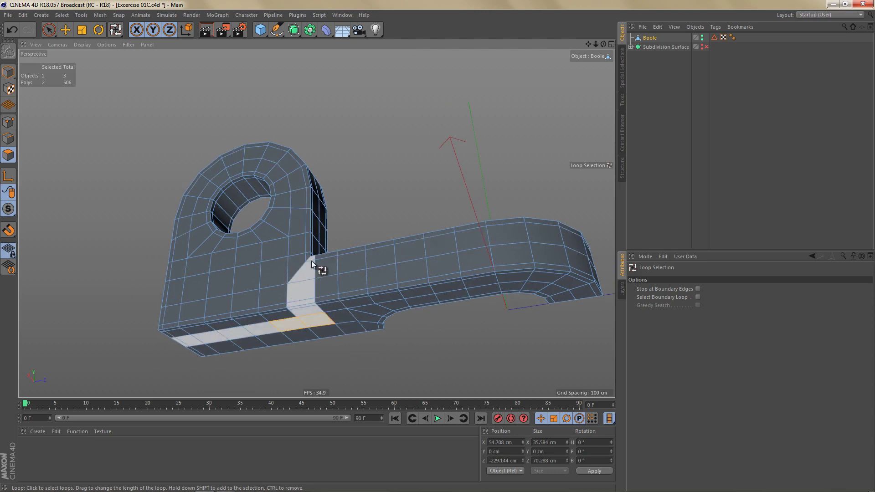
left_click_drag(311, 260, 329, 366)
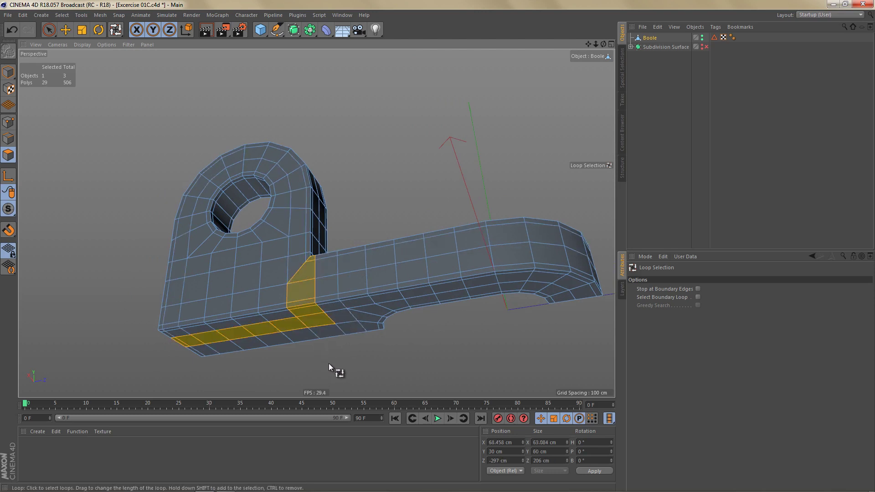
left_click_drag(365, 269, 350, 327, "alt")
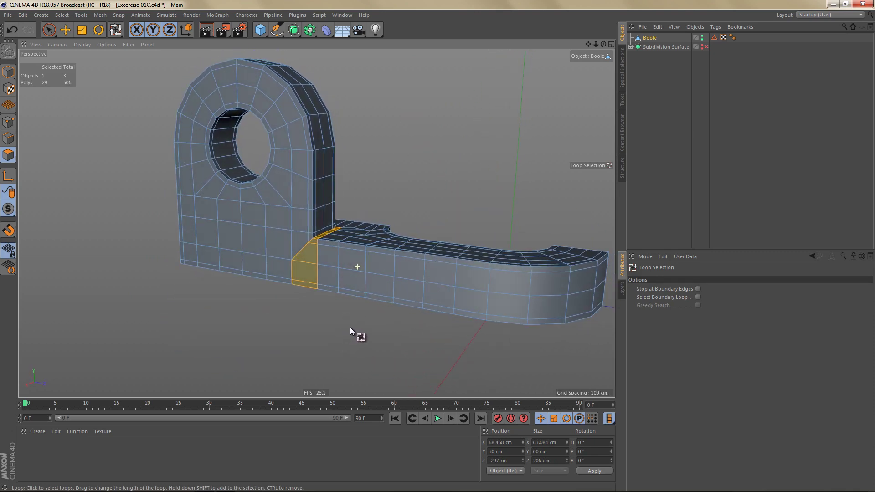
right_click_drag(285, 260, 329, 251, "alt")
left_click_drag(329, 251, 346, 267, "alt")
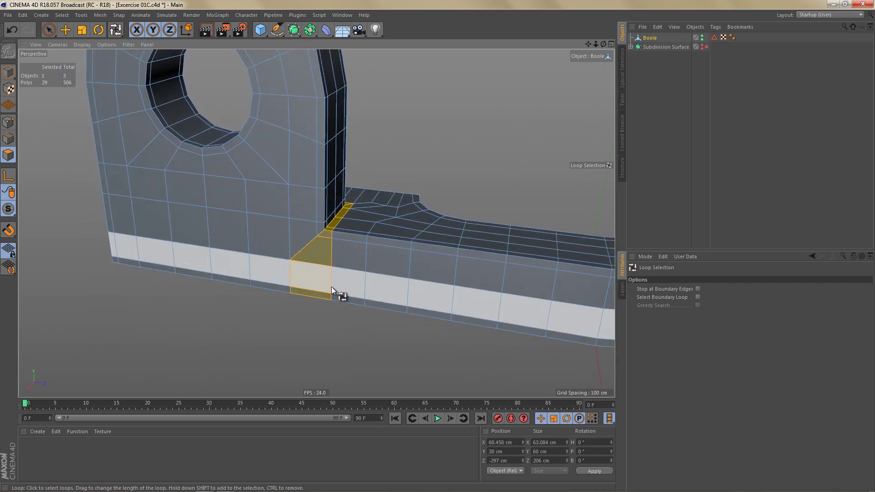
key("Return")
key("ö")
Ring-select the base edges, then pick the horizontal edge at the upright's inner corner.
key("l")
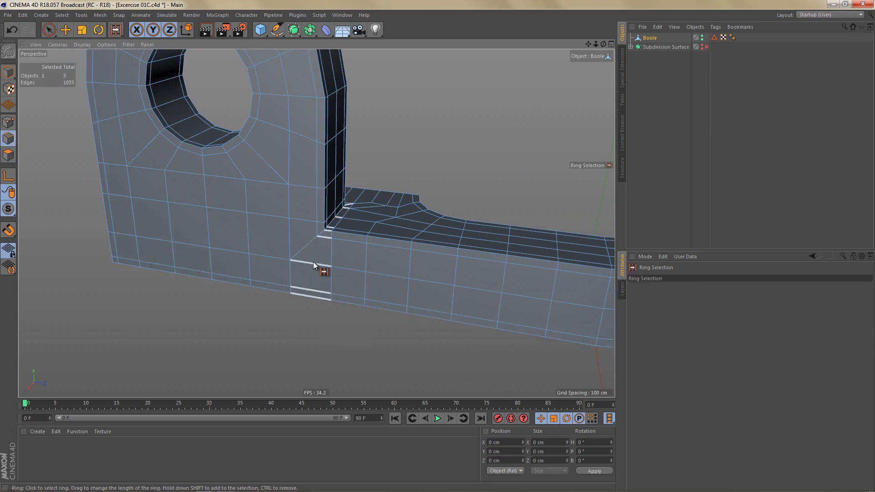
left_click(313, 262)
left_click_drag(370, 280, 371, 250, "alt")
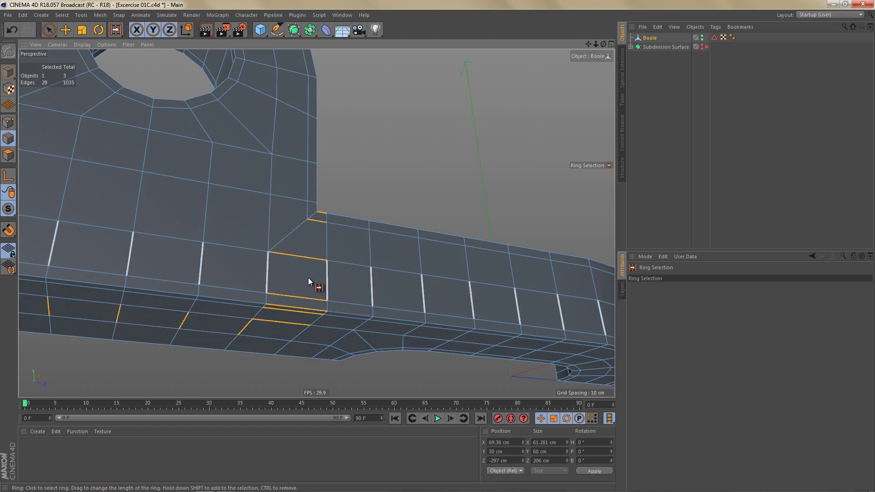
key("e")
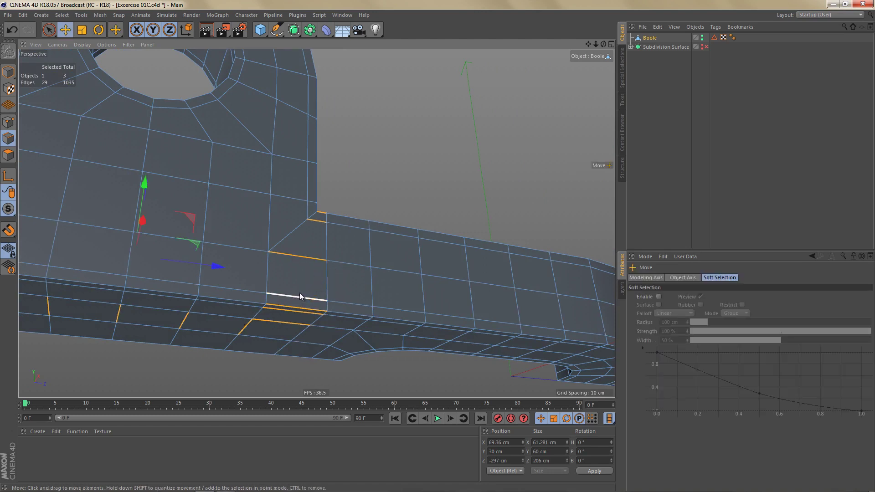
left_click(296, 297)
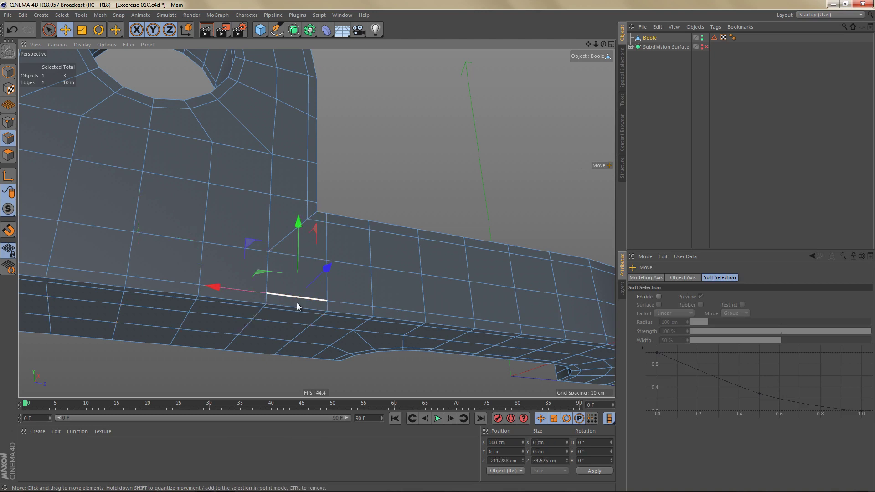
left_click(307, 256)
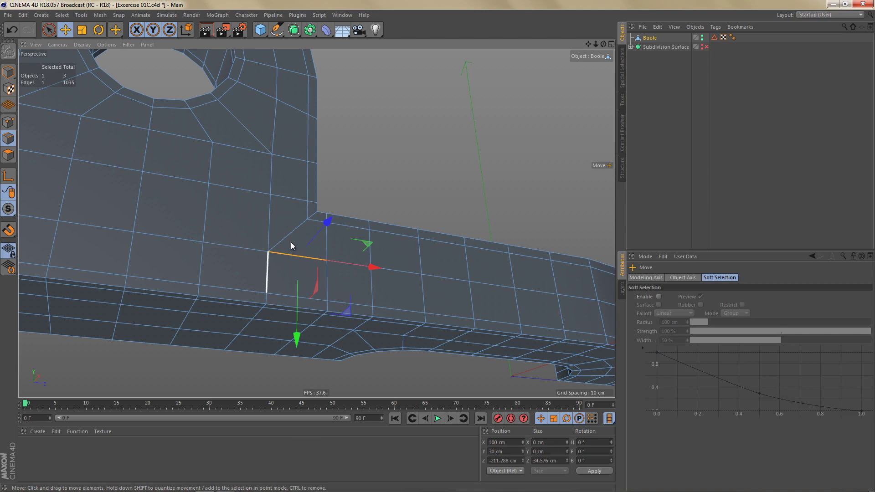
left_click(317, 221)
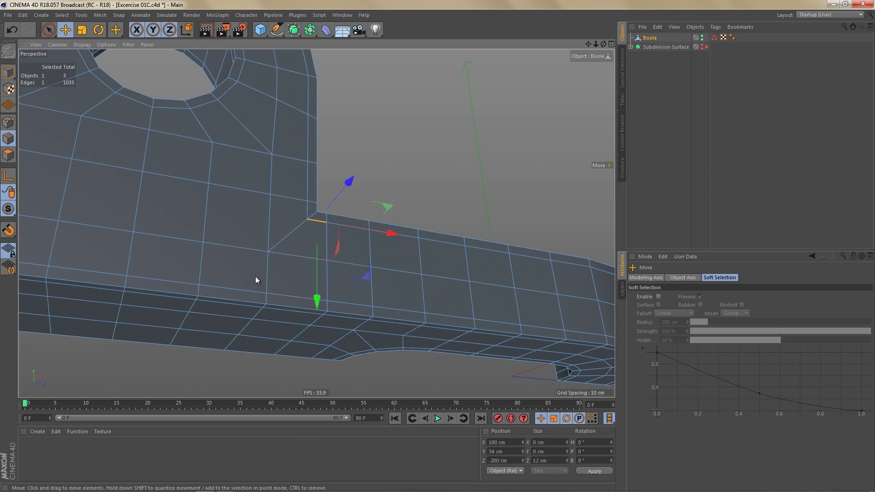
left_click(289, 256)
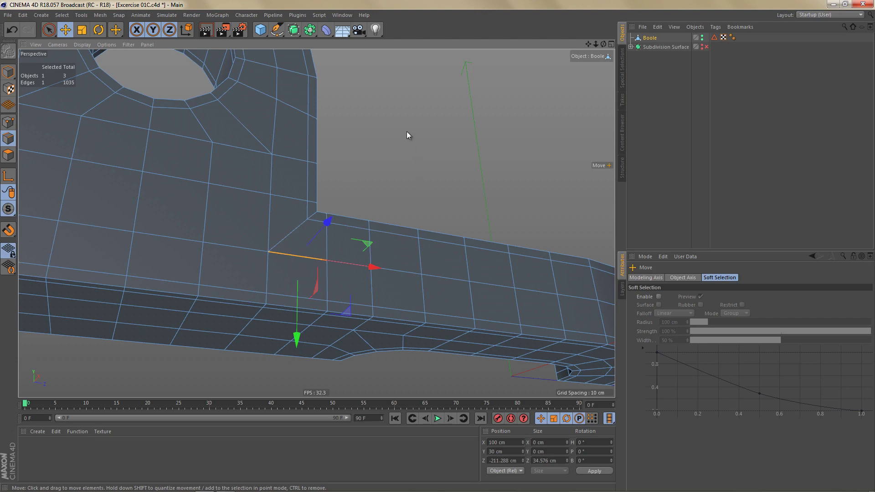
Spin the inner-corner edge twice using the torn-off modelling commands menu.
right_click(408, 119)
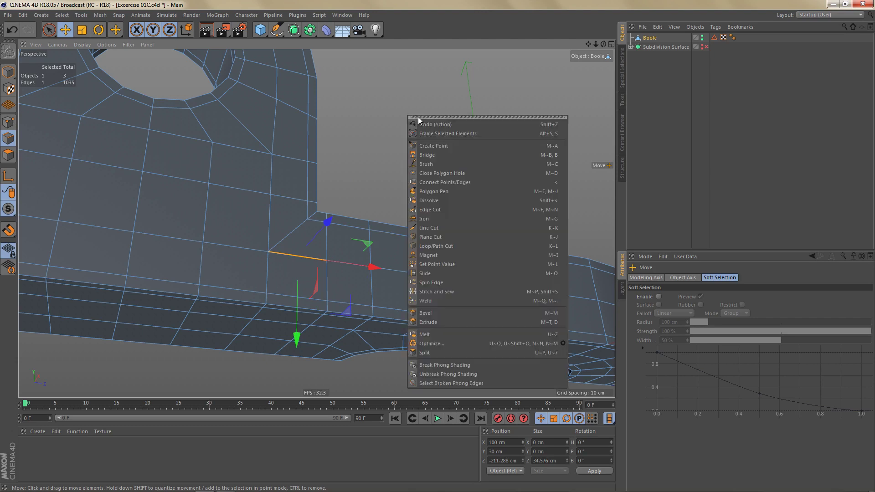
left_click(449, 117)
left_click_drag(456, 108, 621, 65)
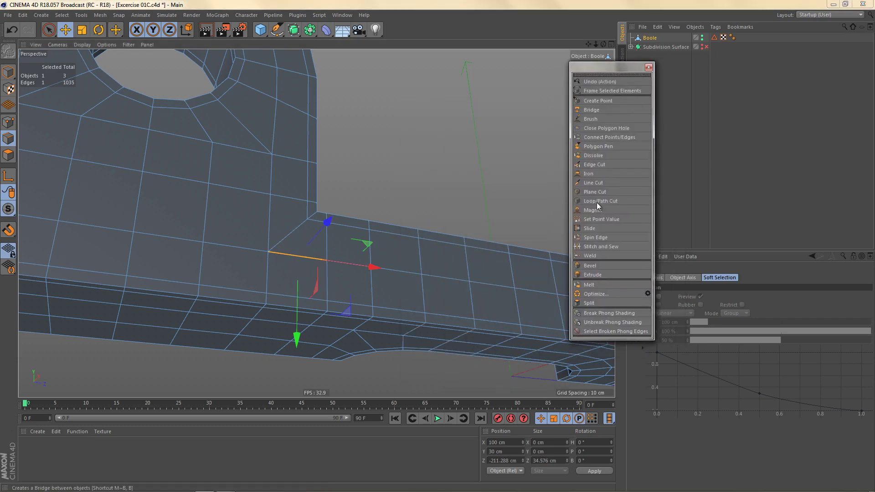
left_click(602, 238)
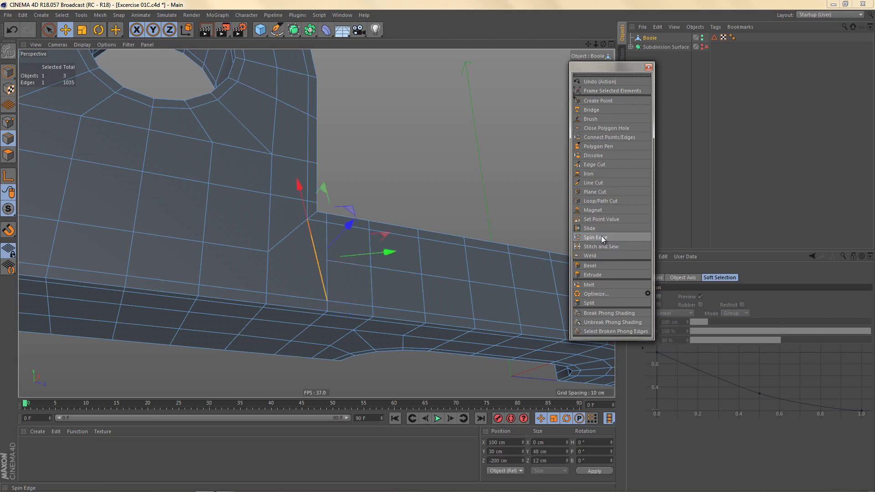
left_click(600, 236)
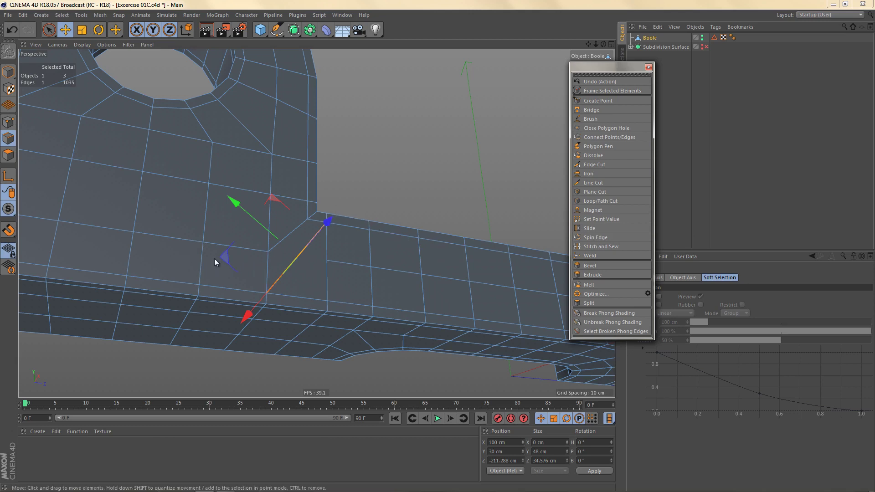
Ring-select the edges around the base to check the new flow at the corner.
key("u")
key("b")
left_click(268, 273)
scroll(403, 167, "down", 2)
scroll(414, 171, "up", 2)
scroll(312, 247, "down", 3)
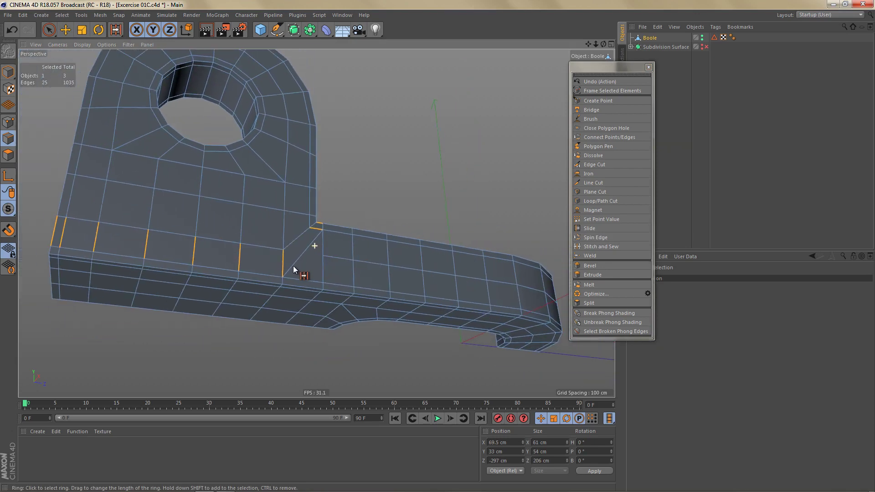
left_click_drag(328, 261, 352, 235, "alt")
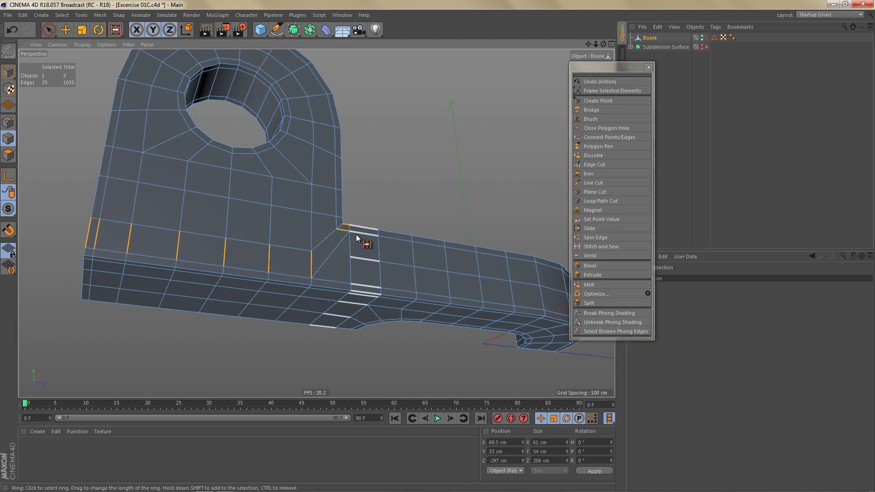
Inspect the face loops along the arm top and upright, then close the floating commands.
key("Return")
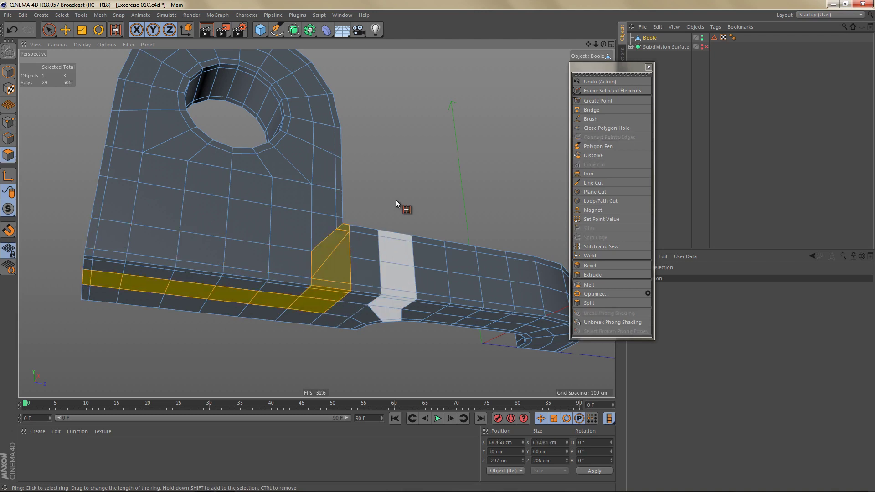
left_click(414, 281)
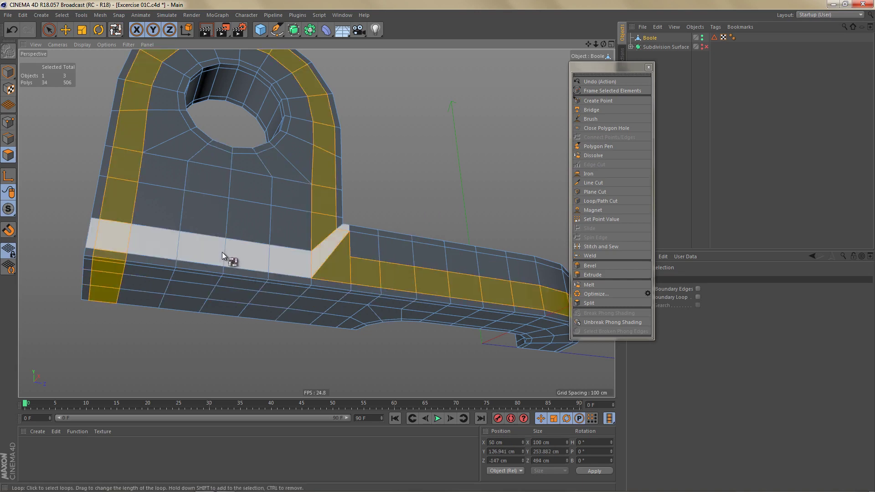
key("e")
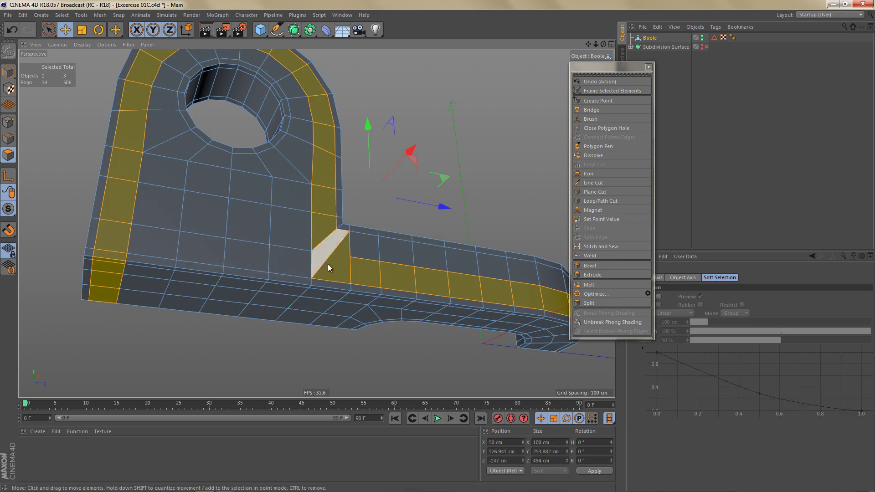
key("odiaeresis")
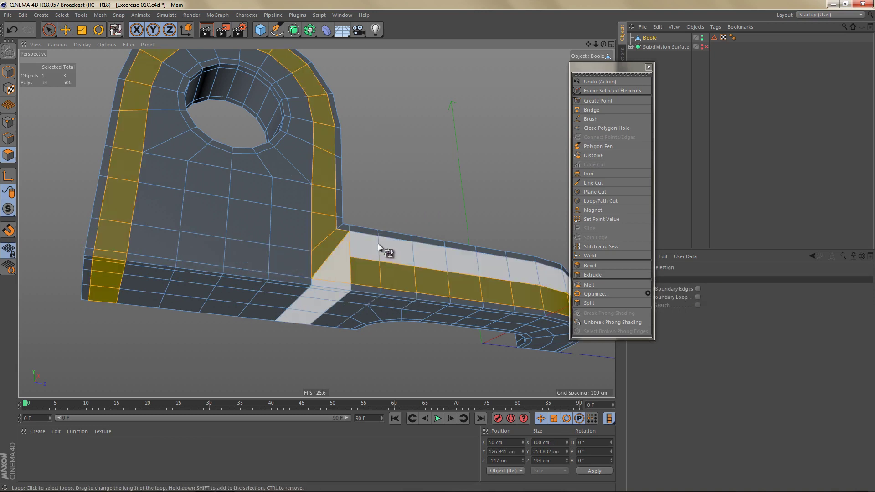
left_click(378, 243)
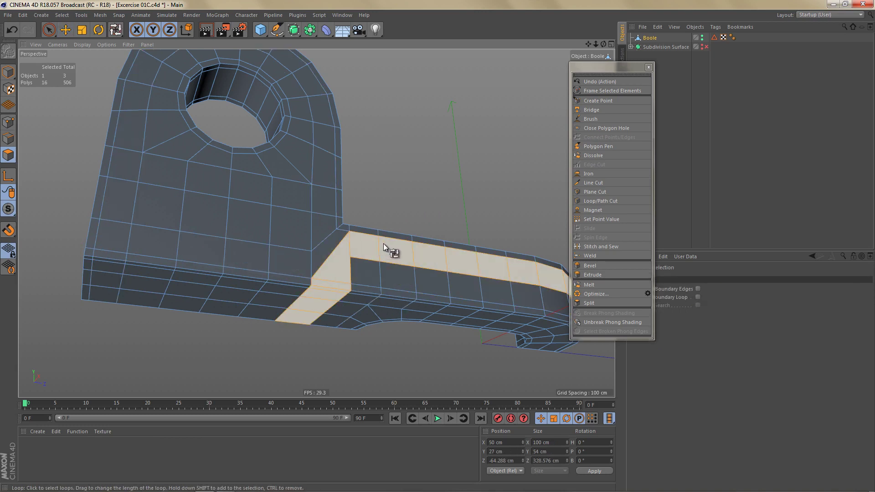
key("e")
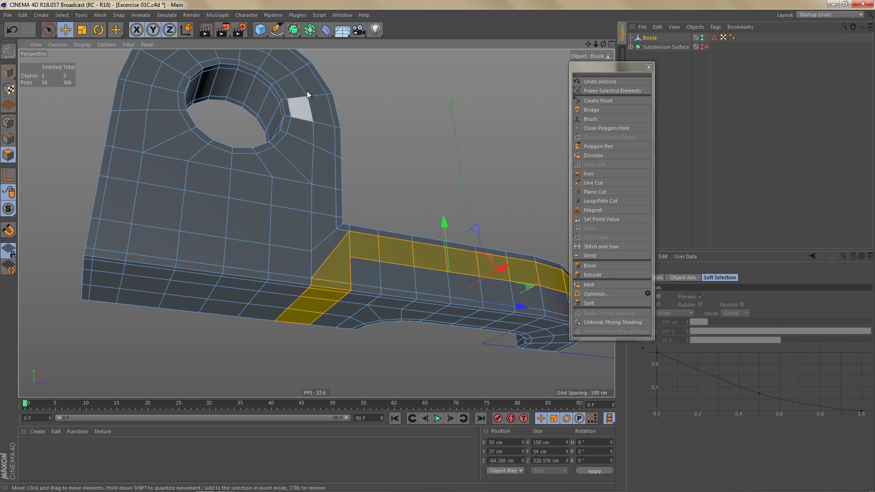
scroll(348, 259, "up", 2)
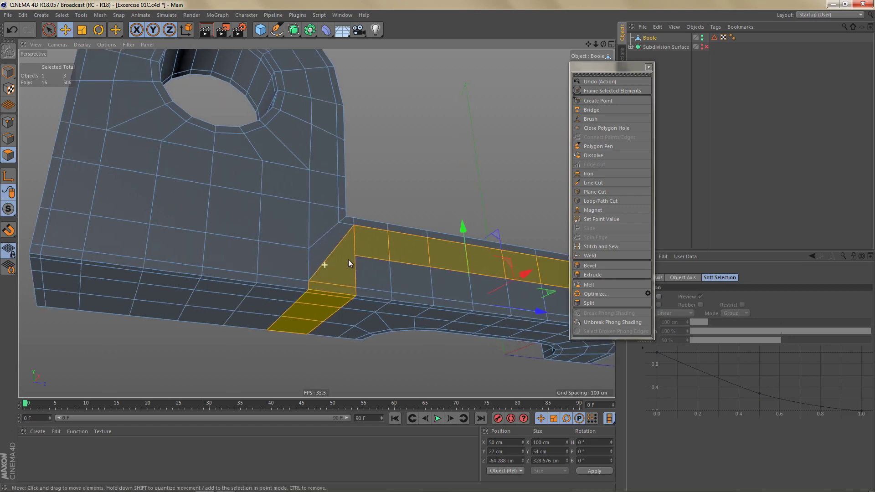
right_click_drag(348, 259, 355, 257, "alt")
left_click(648, 68)
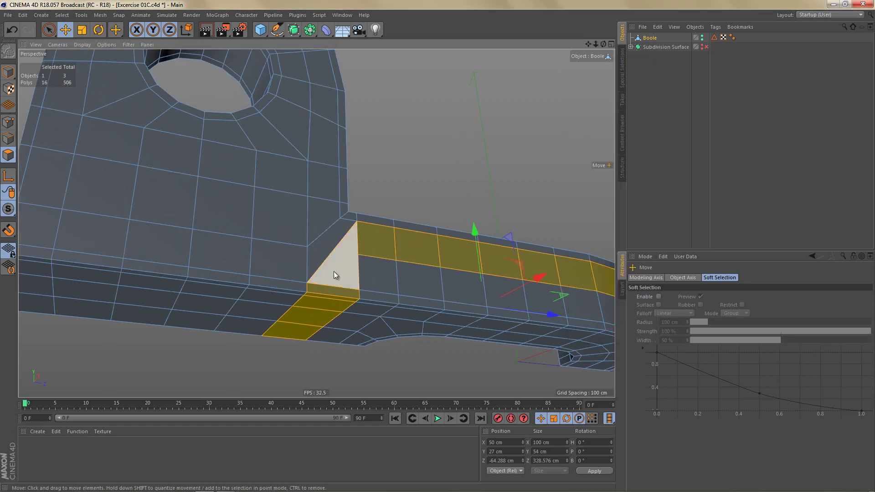
scroll(336, 278, "up", 2)
Delete the diagonal corner edge and bring the two inner-corner points level.
key("Return")
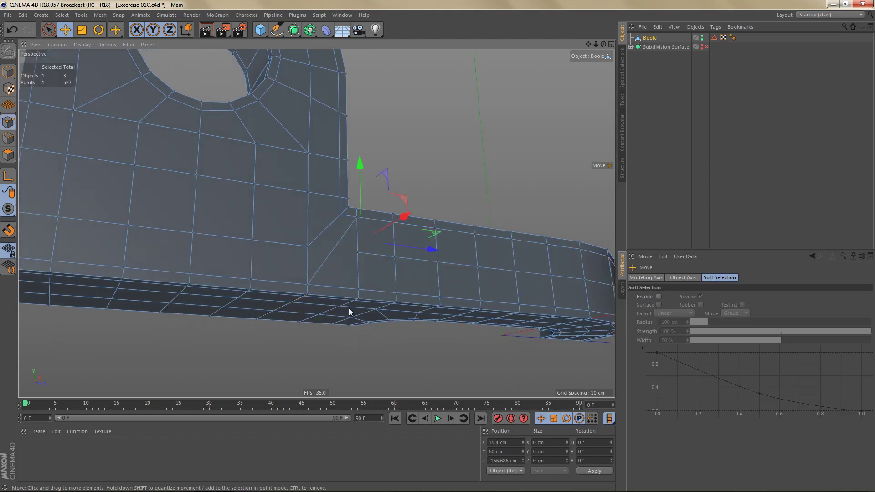
scroll(326, 256, "up", 2)
scroll(350, 274, "up", 1)
key("space")
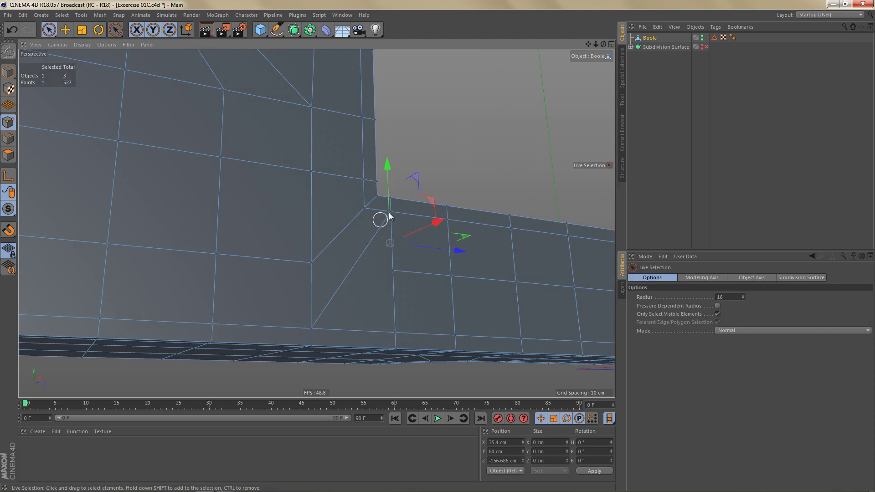
left_click(310, 267)
left_click(389, 214, "shift")
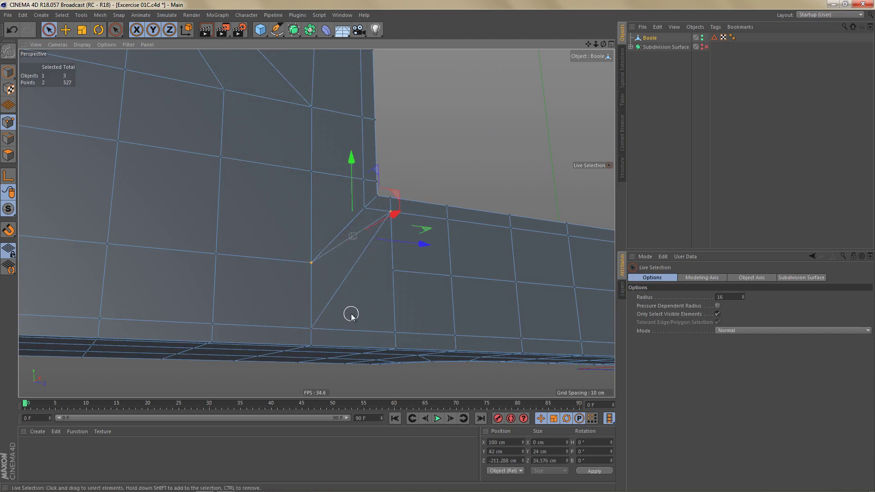
key("Return")
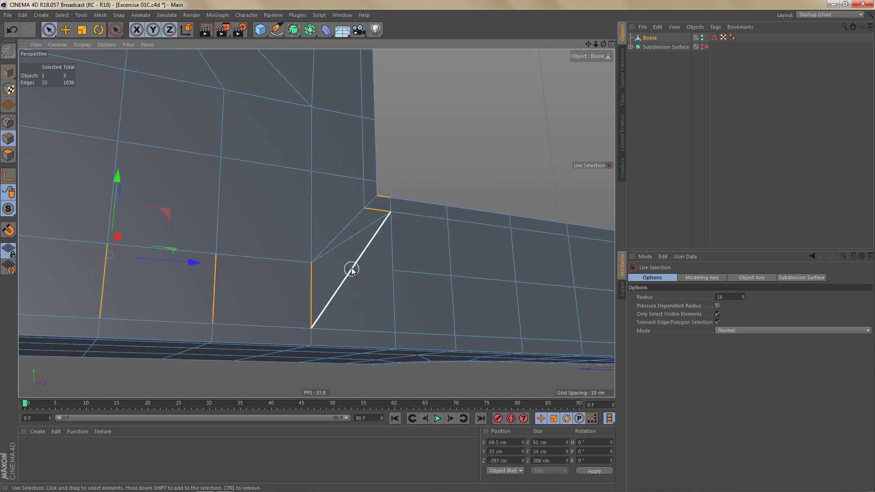
left_click(357, 272)
key("Delete")
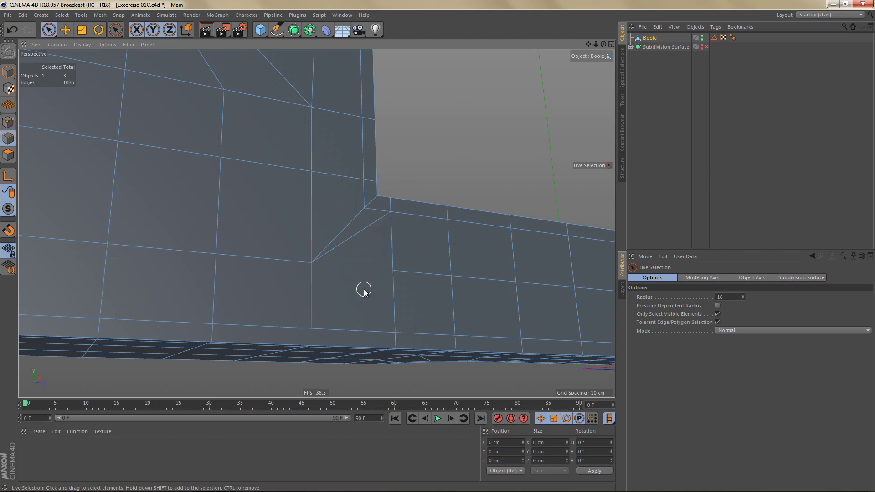
key("Return")
left_click_drag(408, 273, 405, 278)
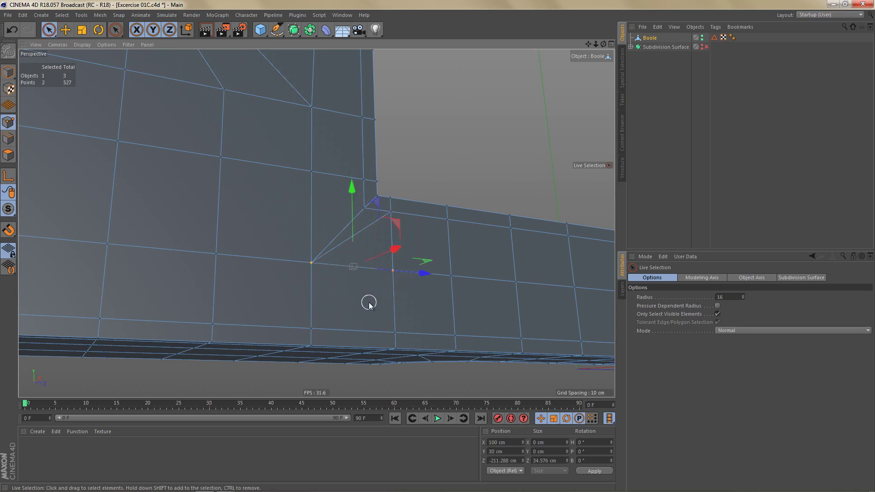
Loop-select the polygons over the arch and arm, then zoom onto the inner corner.
key("Return")
key("u")
key("l")
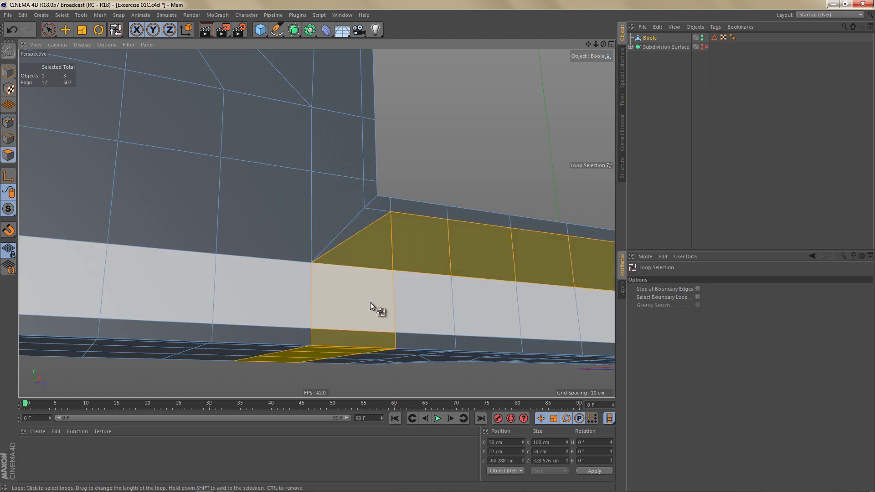
scroll(387, 297, "down", 8)
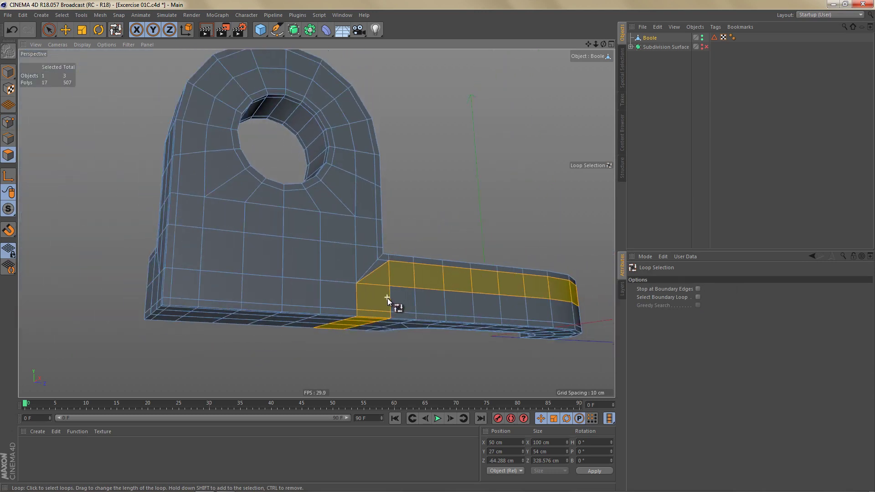
left_click(387, 299)
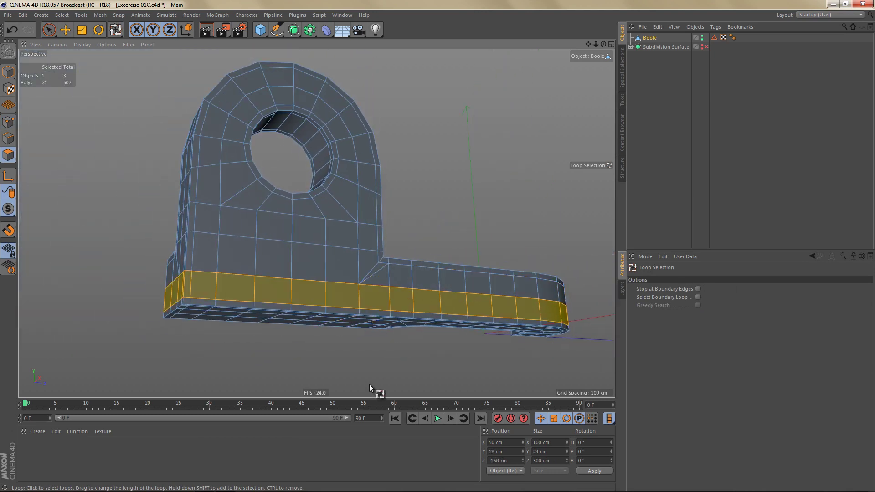
left_click(391, 274)
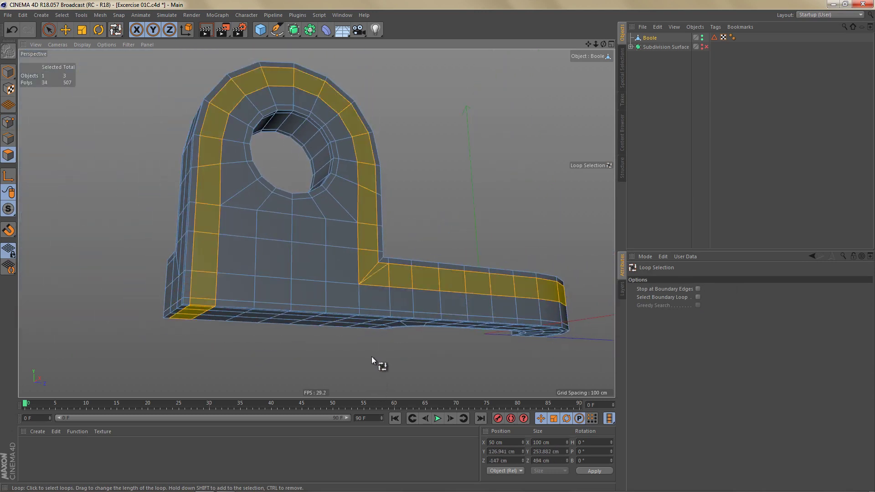
left_click_drag(362, 262, 370, 324, "alt")
right_click_drag(363, 280, 400, 272, "alt")
left_click_drag(400, 272, 397, 265, "alt")
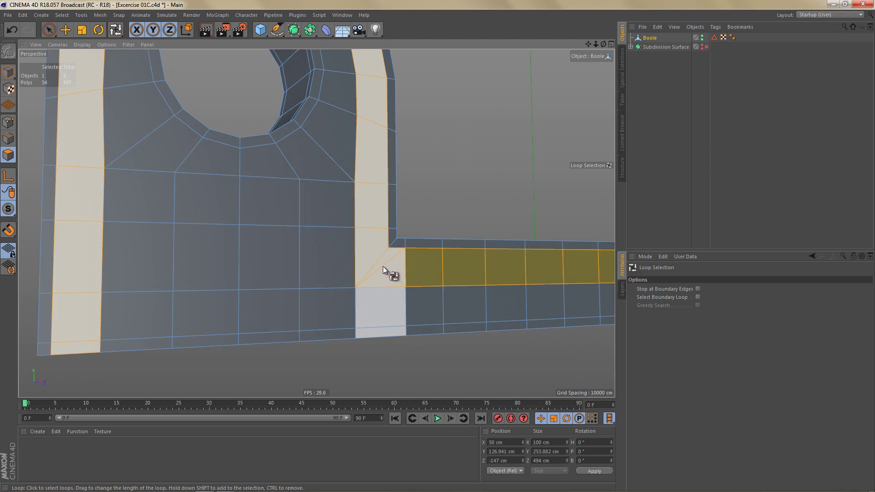
Delete the left diagonal edge at the corner where the arm meets the upright.
key("Return")
key("9")
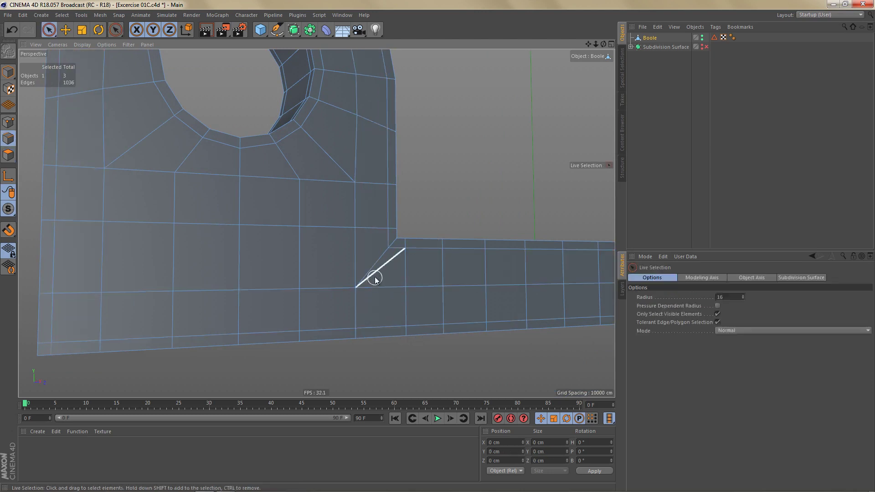
scroll(376, 276, "up", 3)
left_click(379, 255)
key("Delete")
left_click(377, 269)
left_click(368, 226)
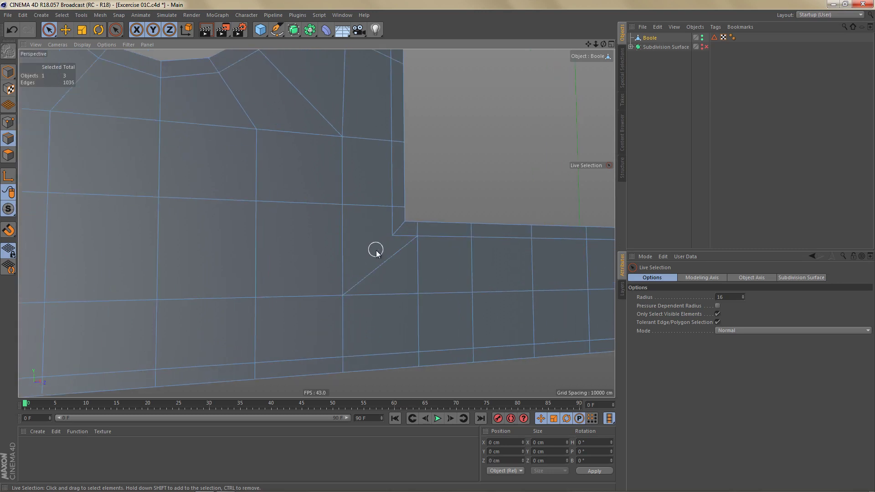
key("Return")
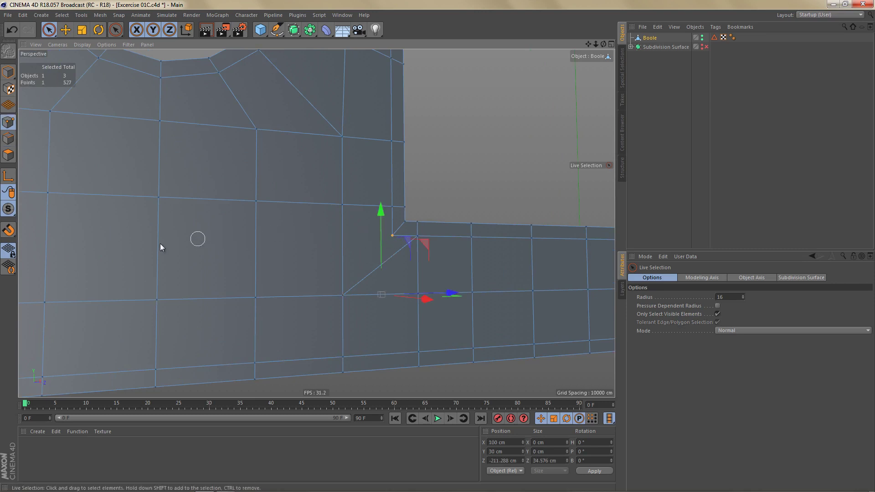
Orbit to the bracket's other side and select the row of vertical edges across the band.
scroll(254, 268, "down", 3)
left_click_drag(316, 279, 408, 301, "alt")
left_click_drag(335, 303, 361, 289, "alt")
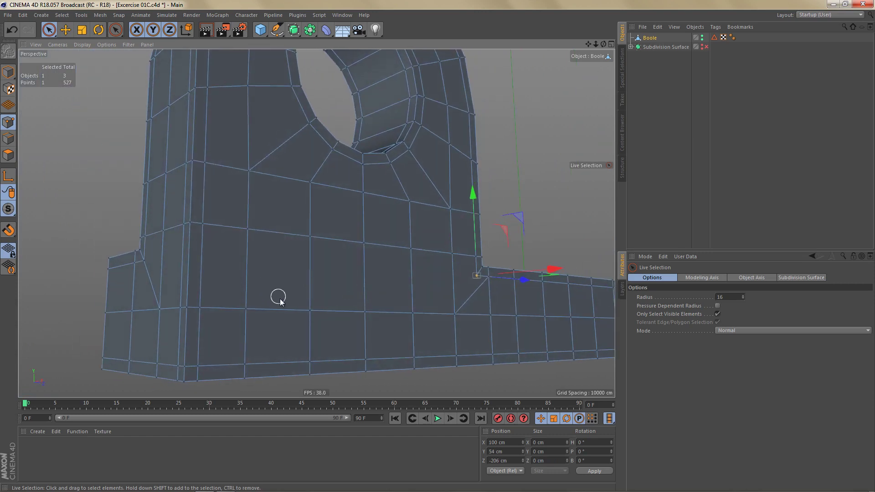
key("Return")
mouse_move(160, 258)
left_mouse_down()
mouse_move(302, 255)
mouse_move(474, 279)
left_mouse_up()
mouse_move(372, 308)
left_mouse_down("alt")
mouse_move(466, 303)
mouse_move(357, 288)
mouse_move(453, 289)
mouse_move(360, 305)
left_mouse_up("alt")
scroll(357, 315, "up", 5)
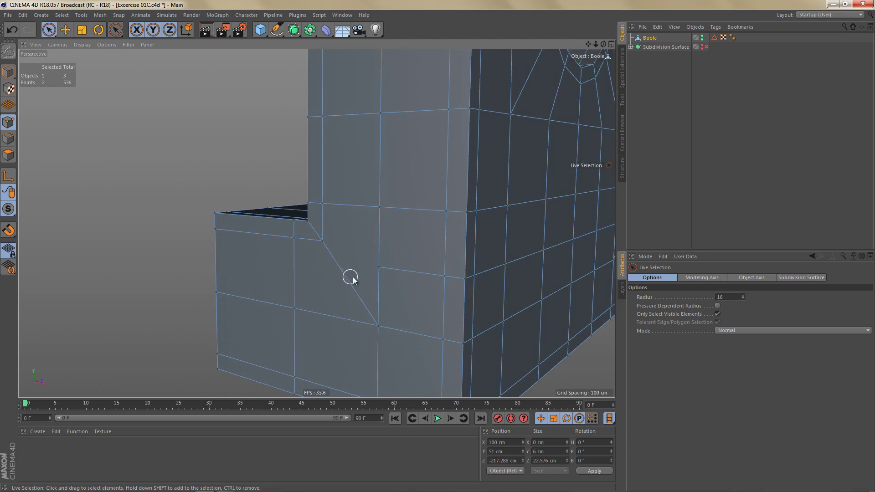
Connect three edges across the other inner corner with a new cut.
key("Return")
left_click_drag(211, 268, 348, 275)
key("m")
key("m")
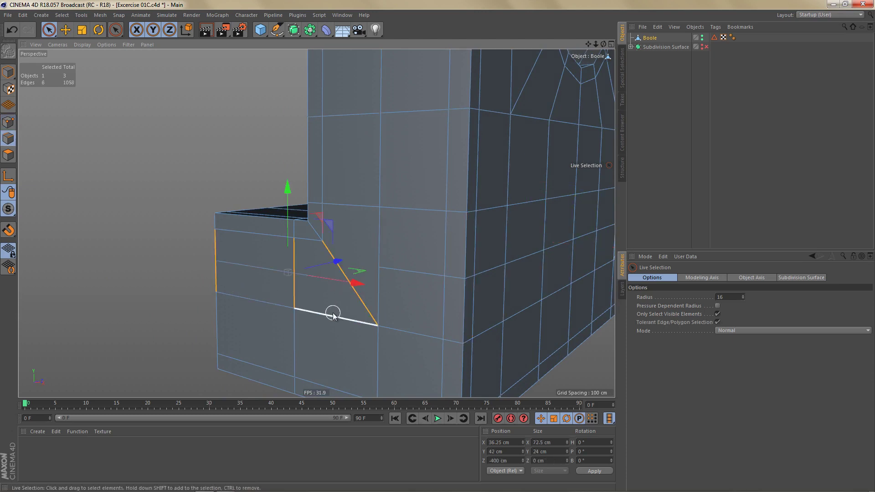
Weld the two stray corner points into one at their midpoint.
key("Return")
key("k")
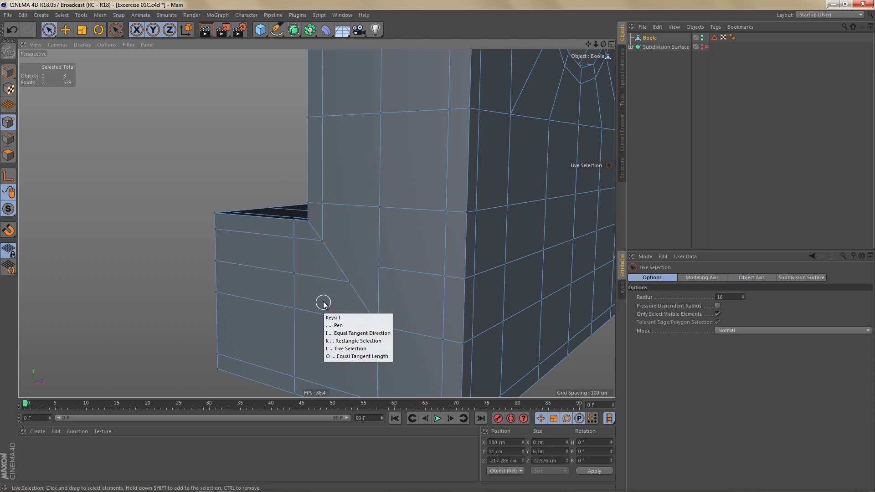
left_click(377, 270, "shift")
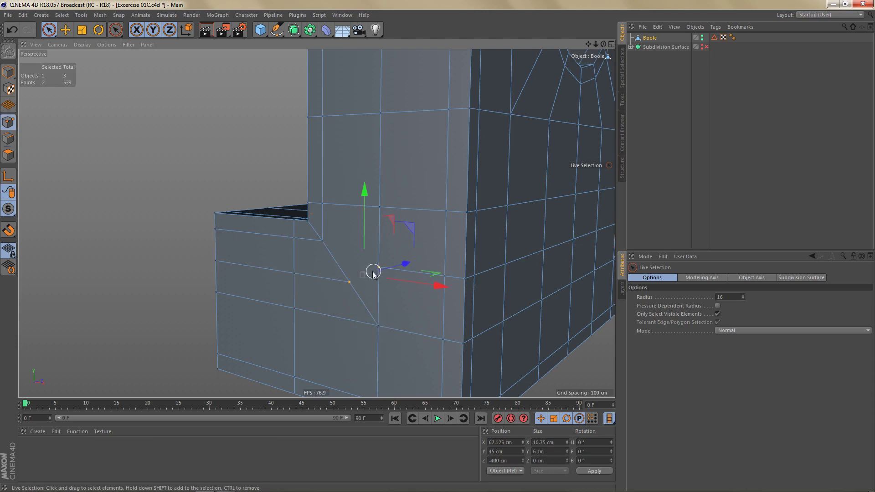
key("m")
key("q")
left_click(364, 297)
middle_click_drag(337, 290, 273, 300, "alt")
right_click_drag(273, 301, 192, 337, "alt")
left_click_drag(450, 302, 401, 276, "alt")
middle_click_drag(428, 288, 363, 270, "alt")
left_click_drag(363, 270, 412, 306, "alt")
scroll(411, 305, "up", 1)
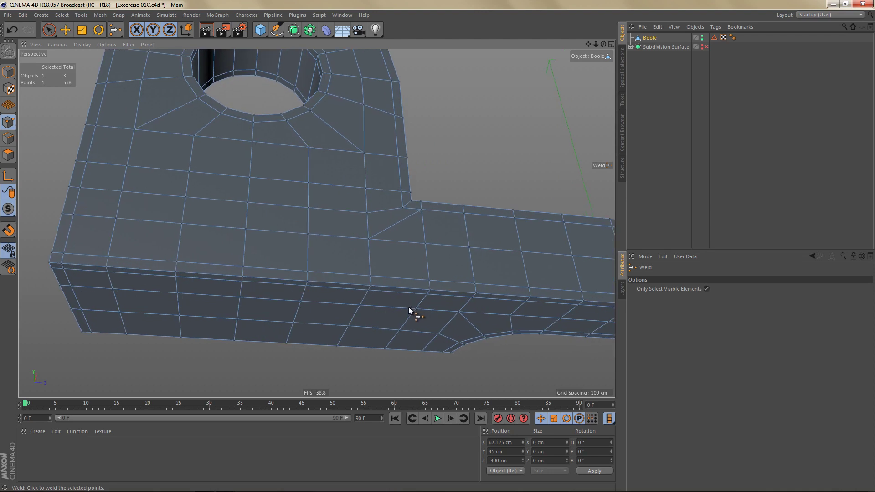
Delete the redundant vertical edge loop on the base front.
key("Tab")
key("w")
key("e")
double_click(423, 234)
key("Delete")
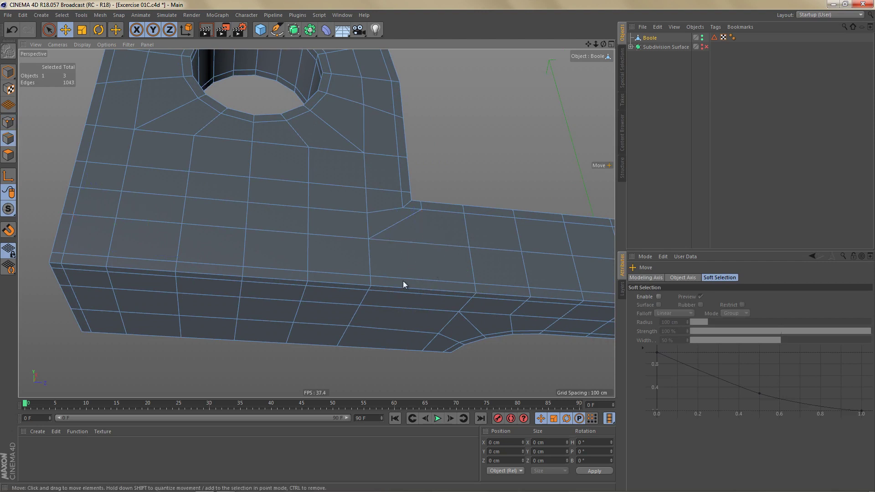
Slide the neighbouring vertical edge loop 13.669 cm along the base.
double_click(368, 255)
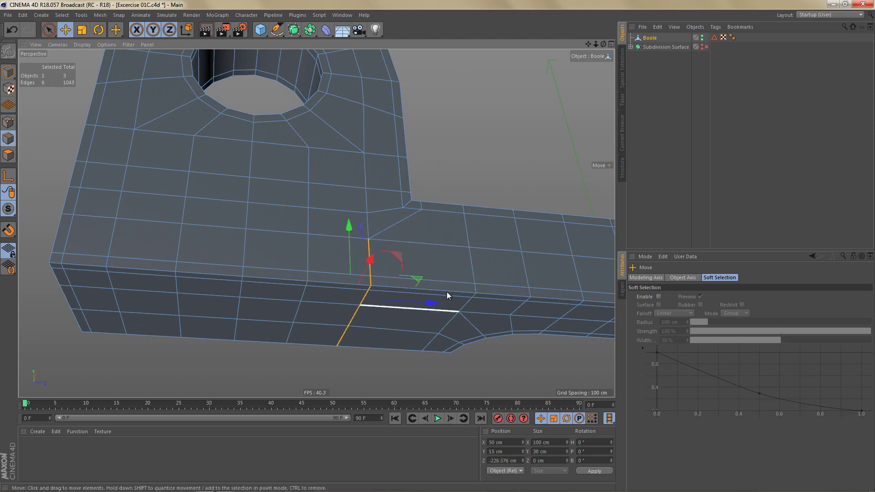
left_click_drag(429, 303, 451, 305)
middle_click_drag(420, 274, 449, 288, "alt")
right_click_drag(416, 265, 369, 291, "alt")
left_click_drag(369, 254, 321, 289, "alt")
Lower selected points 8.657 cm, then flatten a base point row and lower it 5.452 cm.
key("Return")
key("Return")
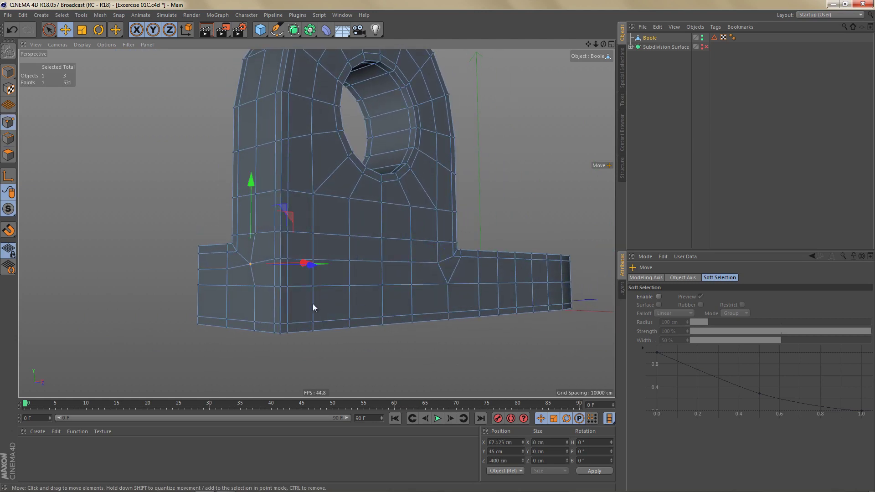
key("9")
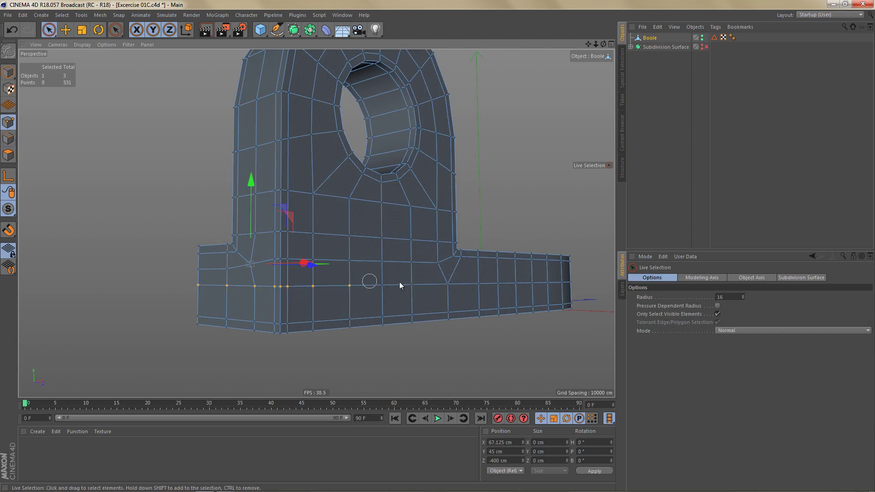
mouse_move(308, 207)
left_mouse_down()
mouse_move(312, 220)
mouse_move(284, 231)
left_mouse_up()
left_click_drag(198, 274, 290, 261)
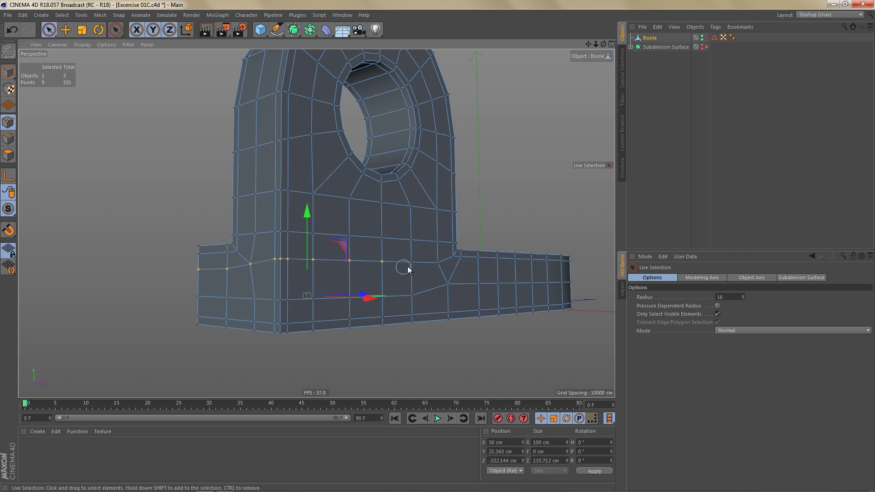
key("t")
left_click_drag(306, 182, 316, 261)
key("e")
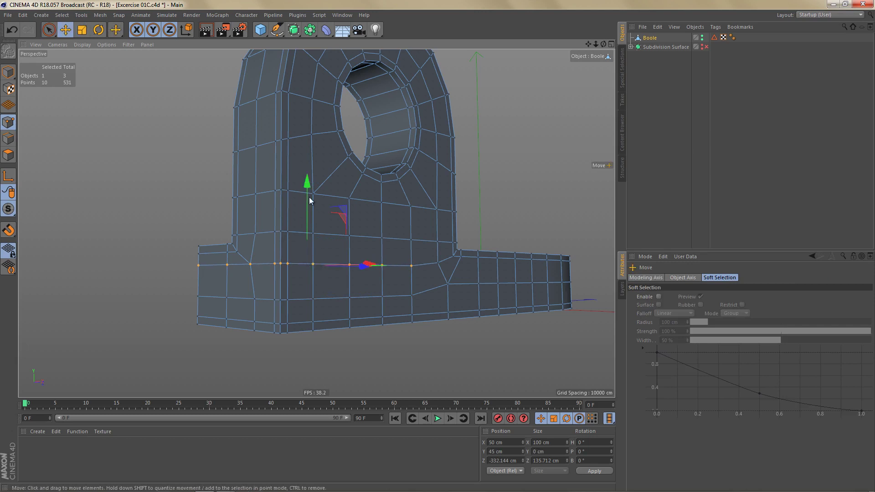
left_click_drag(309, 185, 315, 192)
left_click_drag(330, 242, 322, 236, "alt")
Check the horizontal, vertical and bottom polygon loops around the base with Loop Selection.
key("Return")
key("Return")
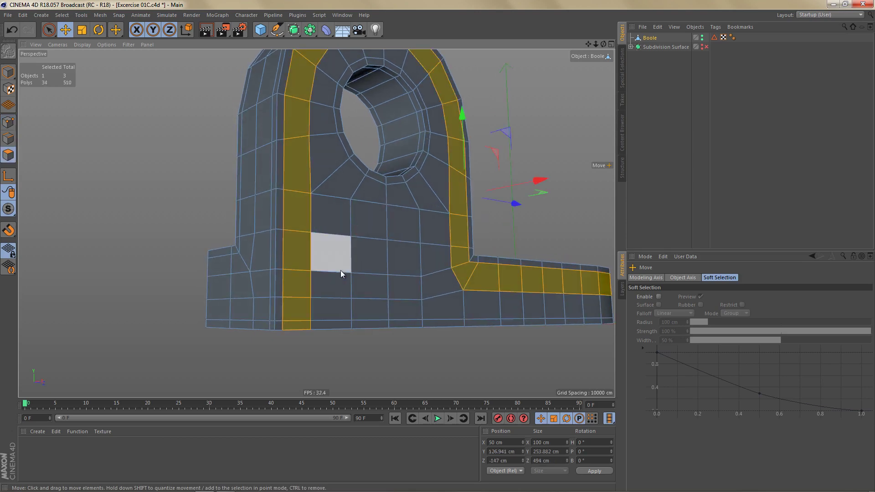
key("u")
key("l")
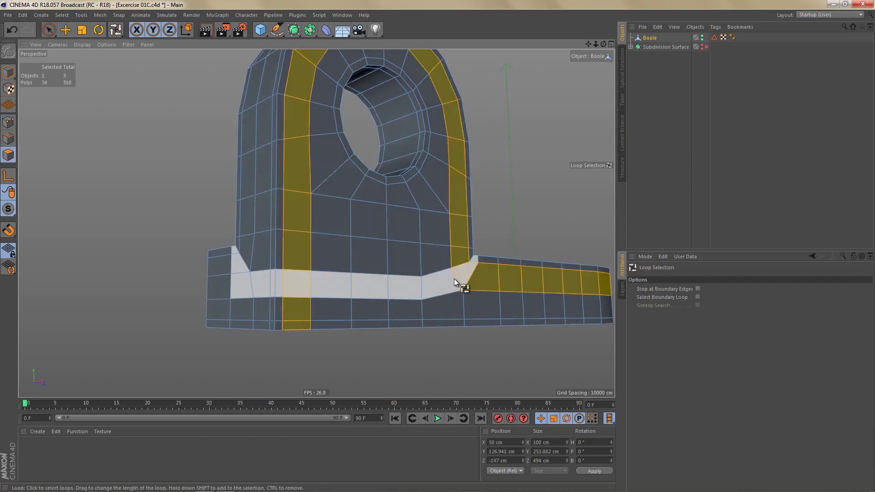
left_click(456, 277)
left_click_drag(464, 291, 408, 308, "alt")
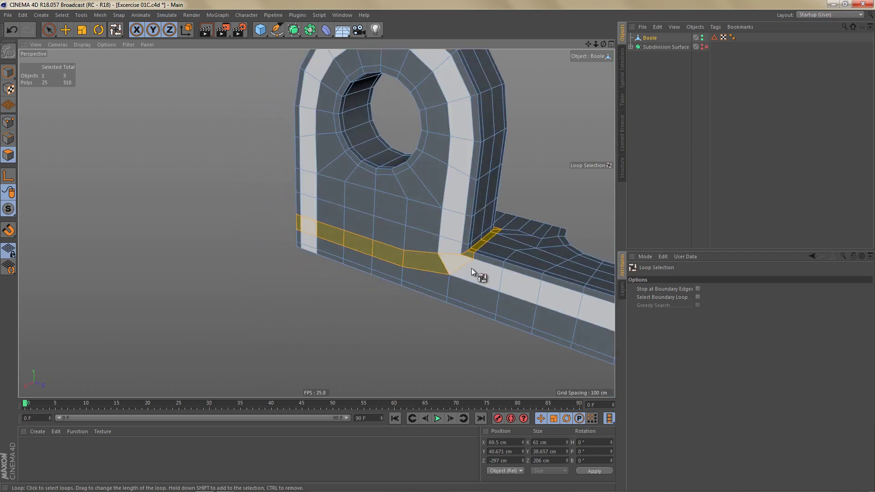
left_click(472, 268)
left_click(445, 291)
left_click_drag(492, 263, 450, 292, "alt")
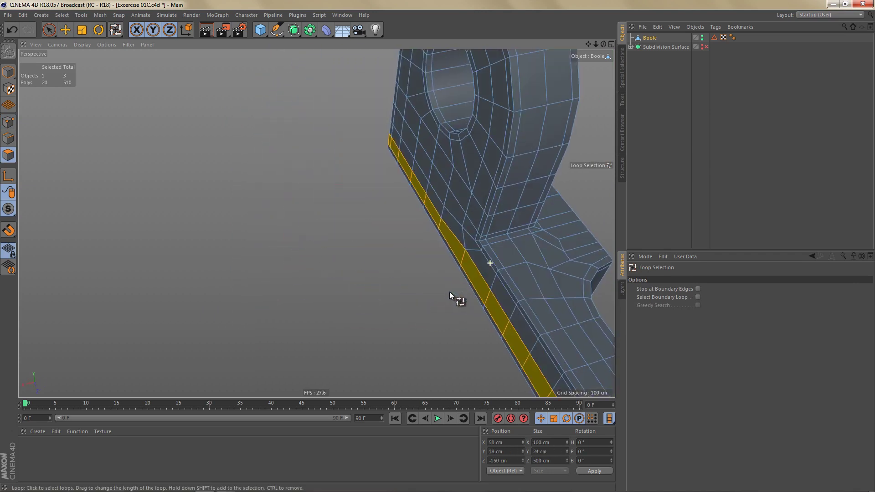
left_click(515, 263)
left_click_drag(515, 262, 465, 281, "alt")
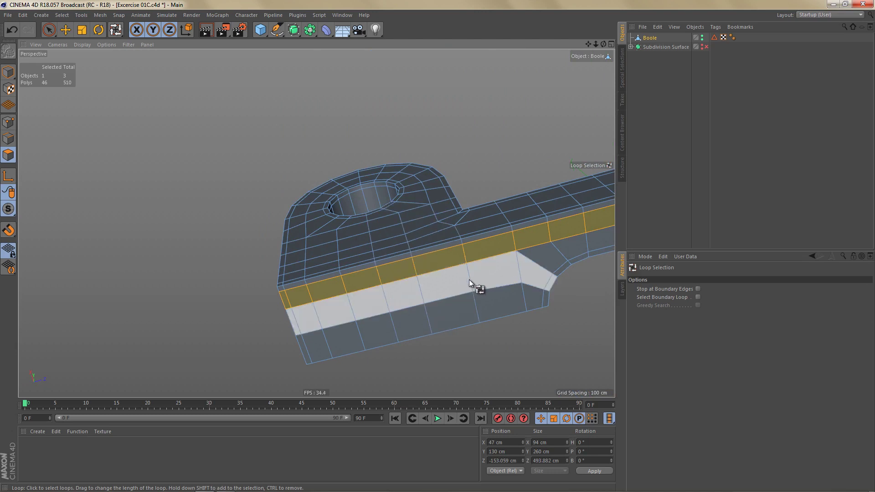
left_click(469, 280)
left_click_drag(451, 278, 472, 309, "alt")
middle_click_drag(439, 326, 393, 304, "alt")
scroll(397, 273, "up", 3)
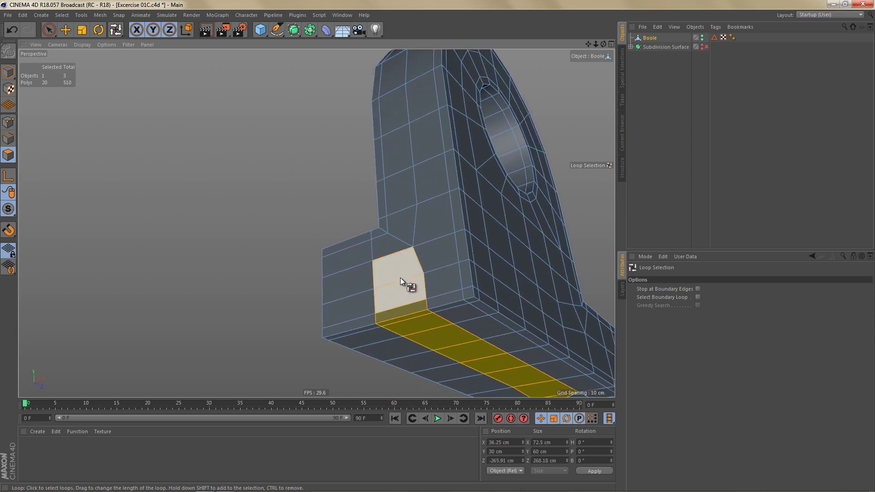
Spin the corner edge on the front block where the upright meets the base.
key("Return")
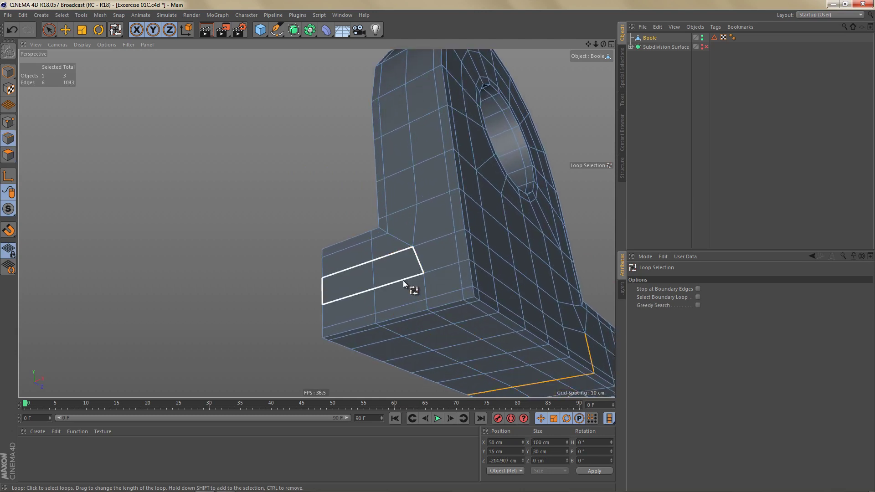
key("e")
left_click(388, 259)
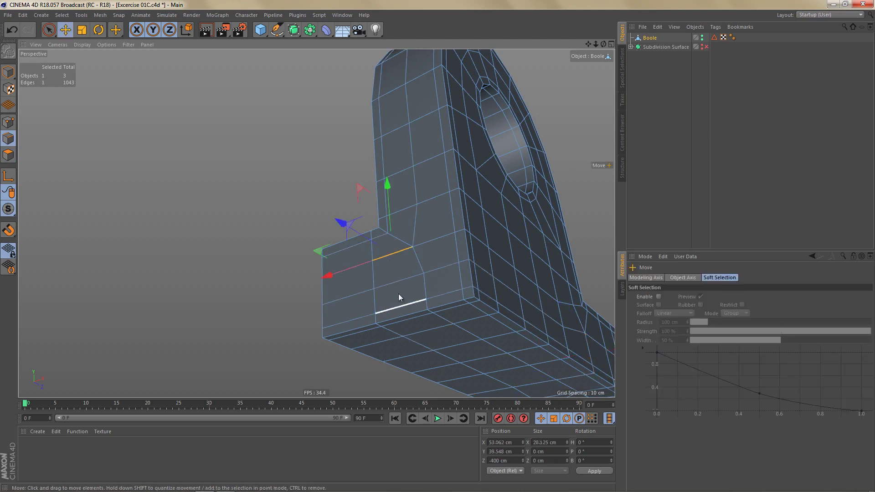
scroll(410, 271, "up", 3)
middle_click_drag(421, 277, 355, 291, "alt")
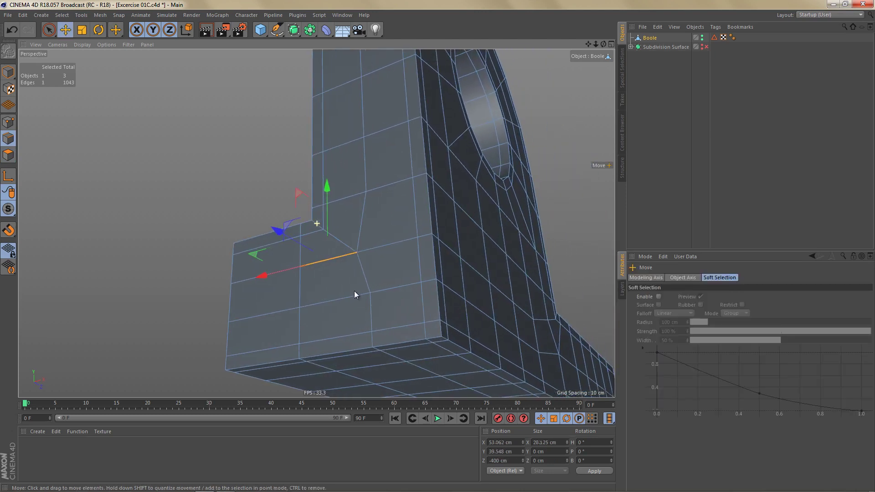
right_click(553, 152)
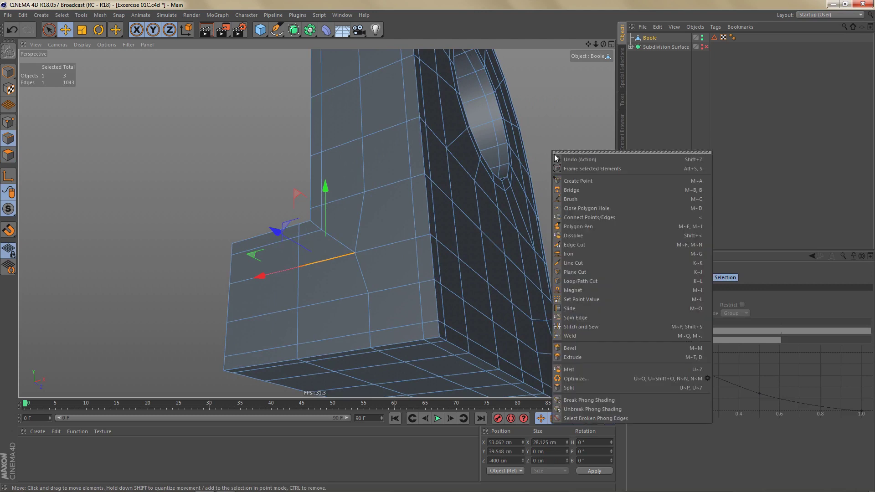
left_click(590, 316)
middle_click_drag(384, 320, 432, 299, "alt")
left_click_drag(432, 299, 404, 307, "alt")
Slide corner points left along X and lower two of them to even the quads.
key("Return")
key("space")
left_click(352, 272)
left_click_drag(435, 256, 410, 261)
left_click(276, 283, "shift")
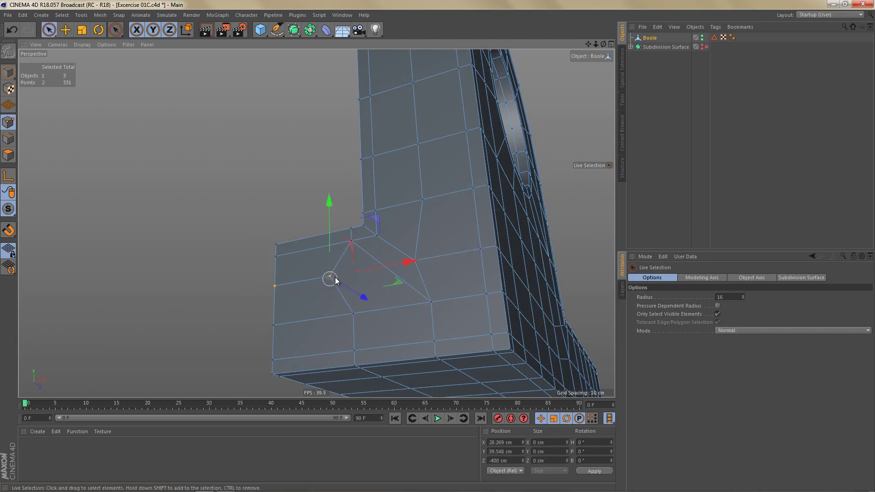
left_click_drag(303, 206, 304, 214)
left_click(431, 301)
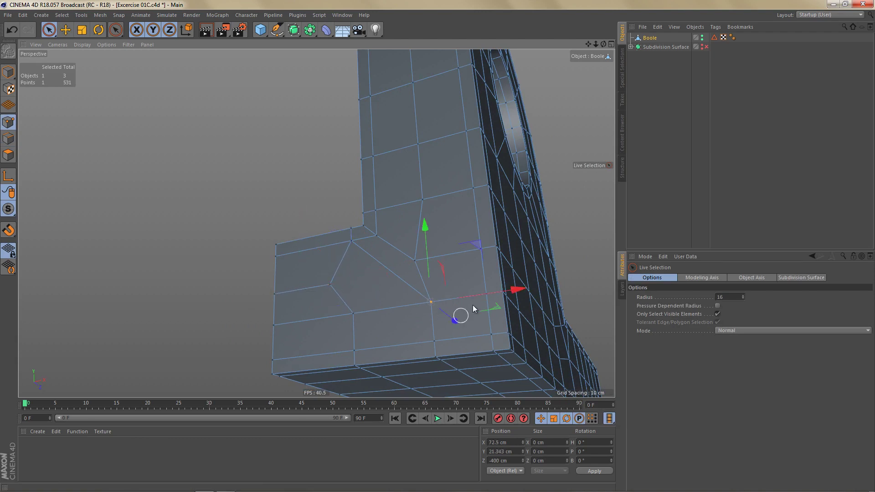
left_click_drag(518, 290, 502, 292)
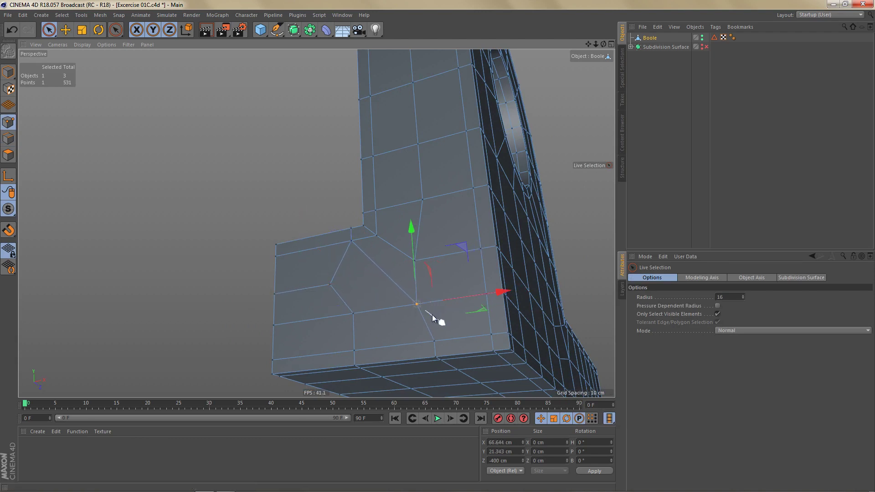
right_click_drag(421, 312, 402, 327, "alt")
left_click_drag(422, 303, 421, 309, "alt")
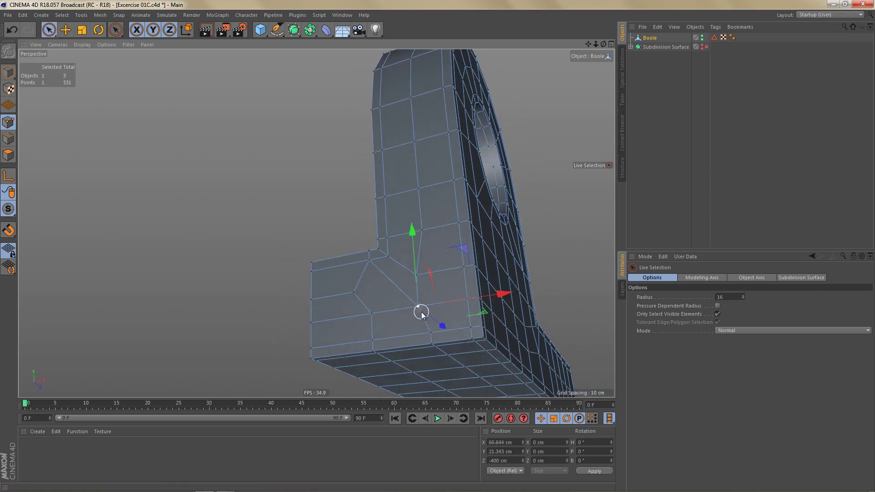
key("Return")
key("Return")
Loop-select the base loop, add the vertical loop up the upright and the loop along the base.
key("u")
key("l")
left_click(405, 335)
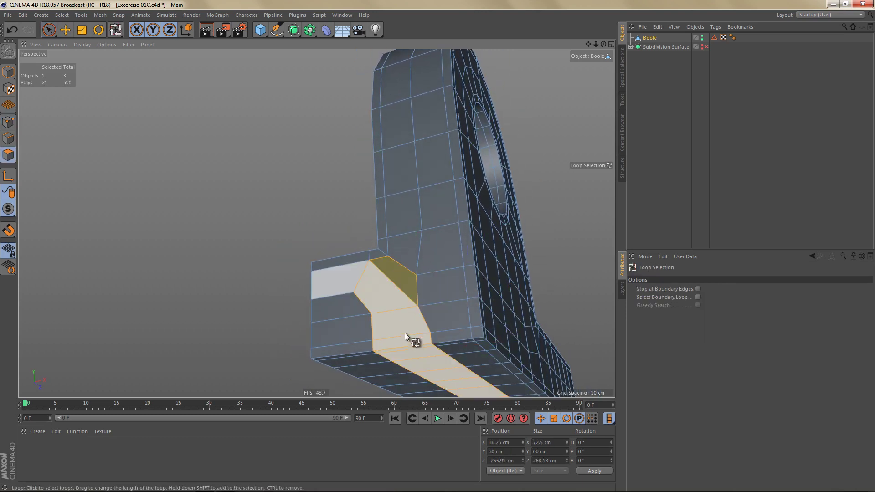
left_click_drag(404, 333, 461, 321, "alt")
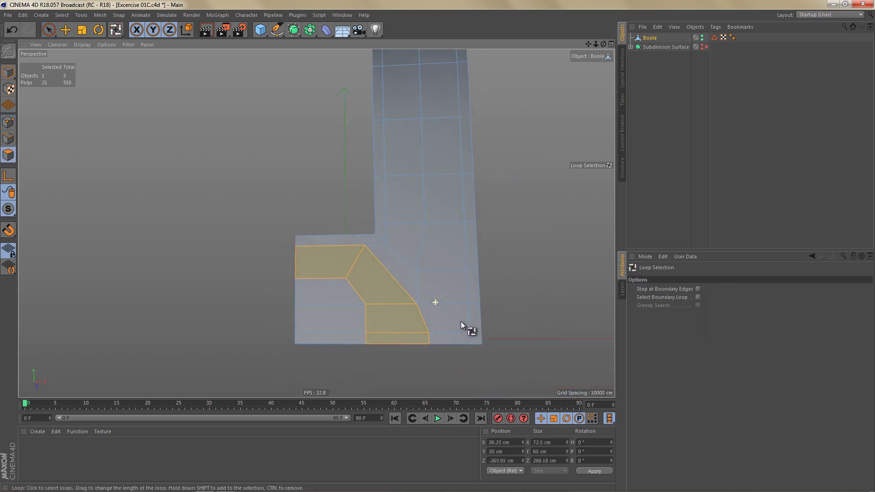
left_click(406, 219, "shift")
left_click_drag(401, 285, 392, 314, "alt")
left_click(392, 313, "shift")
left_click_drag(480, 313, 319, 237, "alt")
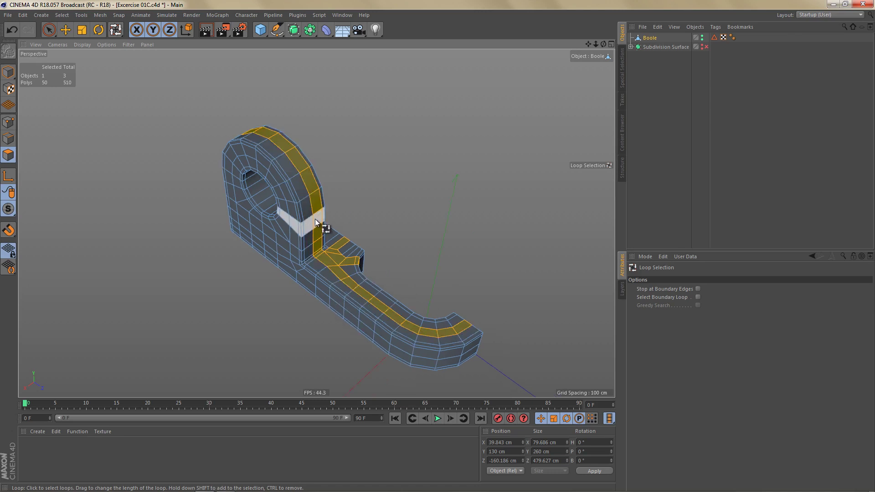
Mirror the bracket with a Symmetry generator and make it editable.
left_click(310, 29)
left_click(416, 74)
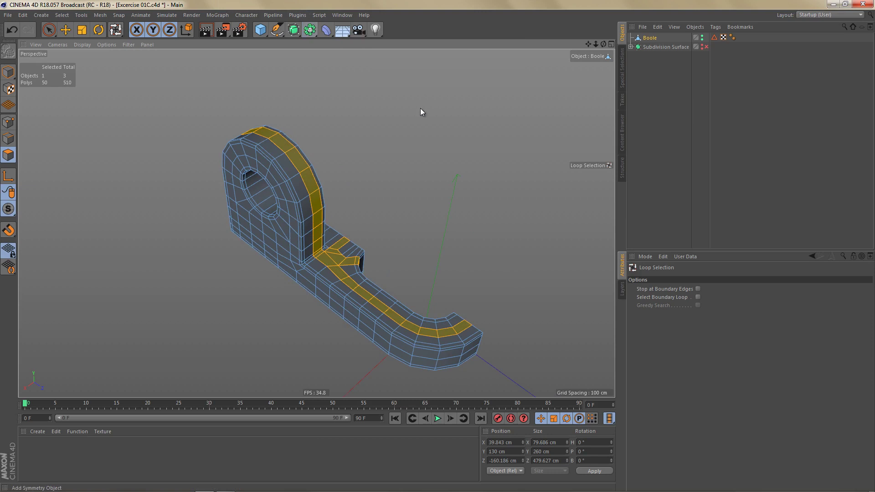
left_click(658, 39)
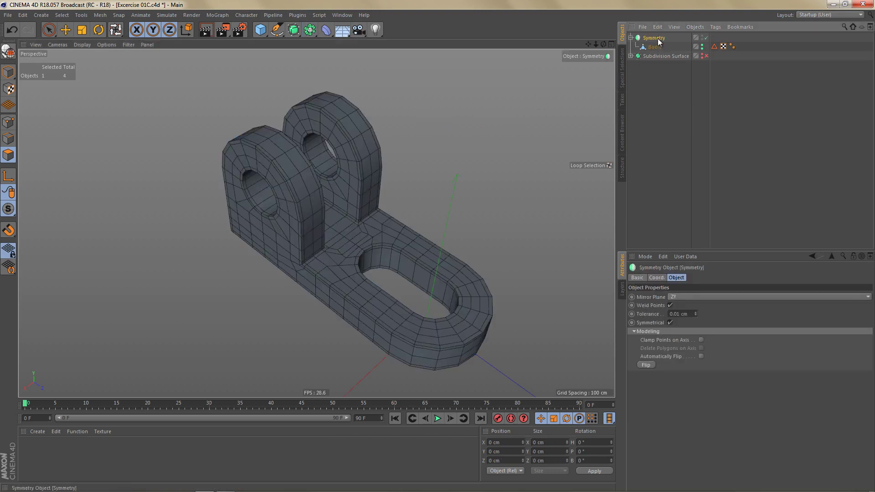
key("c")
Delete the Edge Selection and UVW tags from the Boole mesh and move it to root level.
left_click(658, 63)
left_click(630, 38)
left_click(657, 46)
left_click(714, 46)
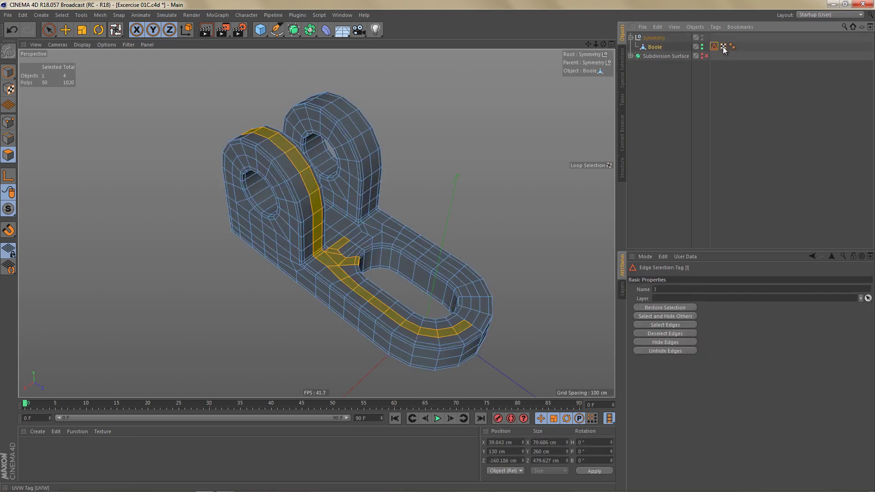
left_click(723, 47, "ctrl")
key("Delete")
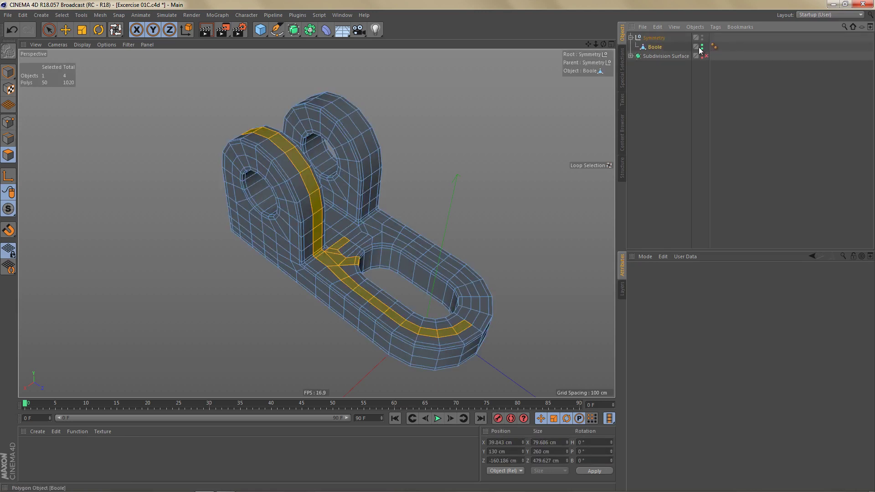
left_click(703, 50)
left_click(688, 47)
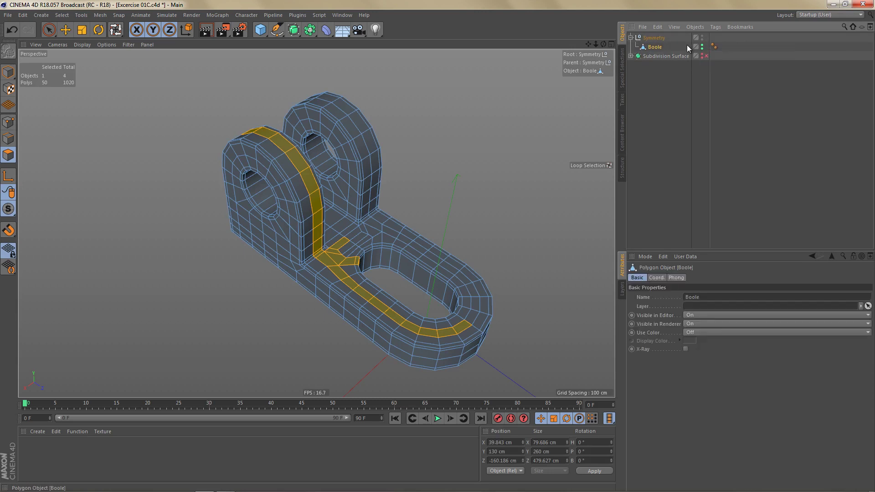
left_click_drag(653, 49, 639, 66)
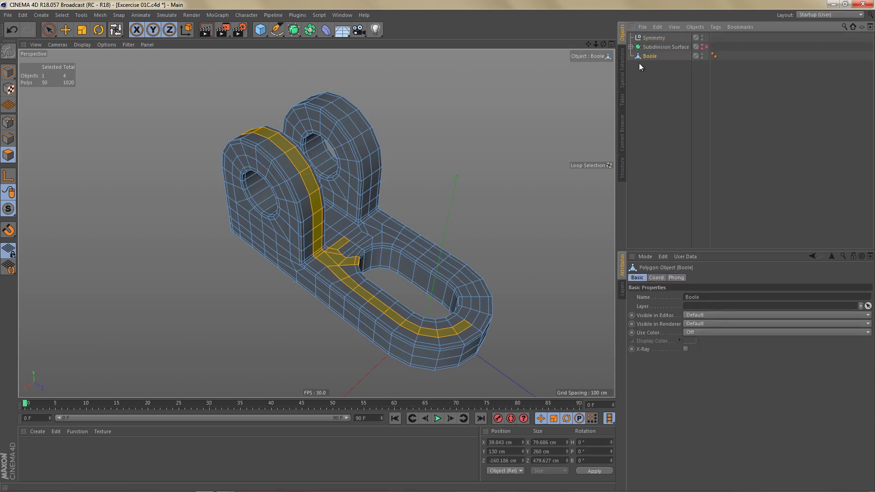
Wrap Boole in a new Subdivision Surface and display isoparm lines.
left_click(294, 30, "alt")
mouse_move(364, 174)
left_mouse_down("alt")
mouse_move(378, 185)
mouse_move(368, 181)
left_mouse_up("alt")
key("n")
key("i")
right_click_drag(375, 222, 548, 127, "alt")
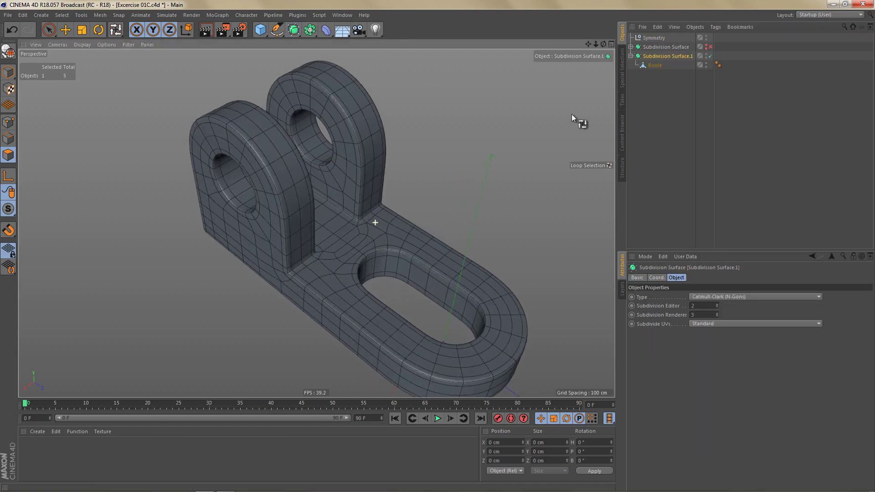
left_click_drag(486, 176, 510, 157, "alt")
left_click(654, 65)
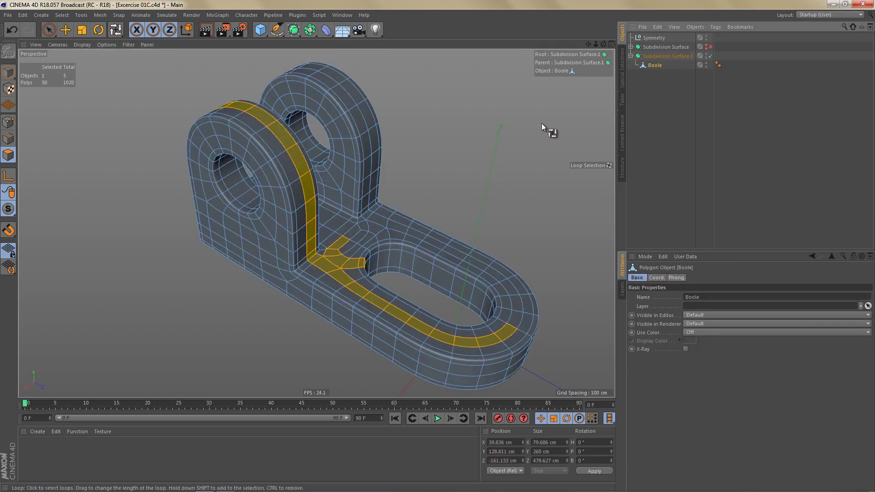
key("u")
key("b")
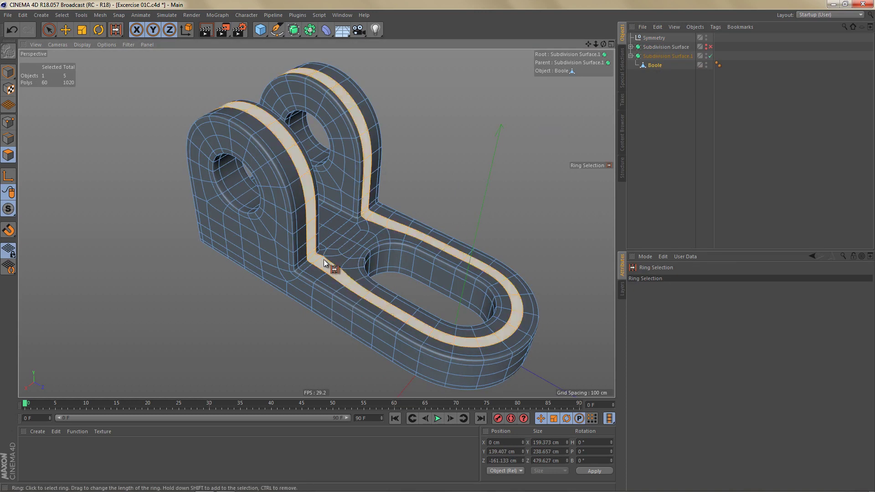
Ring-select polygons across and inside the uprights, across the base and around the slot.
left_click(365, 247)
mouse_move(364, 247)
left_mouse_down("alt")
mouse_move(402, 134)
mouse_move(453, 143)
mouse_move(470, 185)
left_mouse_up("alt")
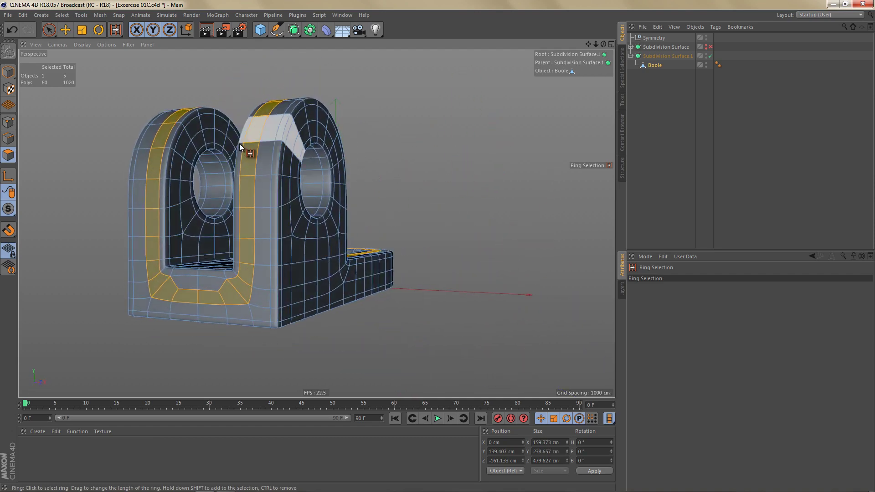
left_click(240, 142)
left_click_drag(291, 149, 196, 212, "alt")
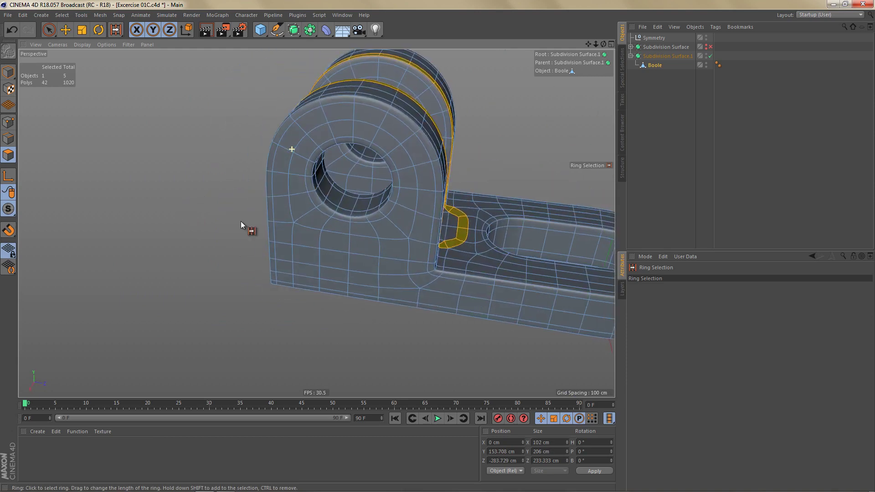
middle_click_drag(317, 223, 225, 218, "alt")
left_click_drag(224, 217, 292, 273, "alt")
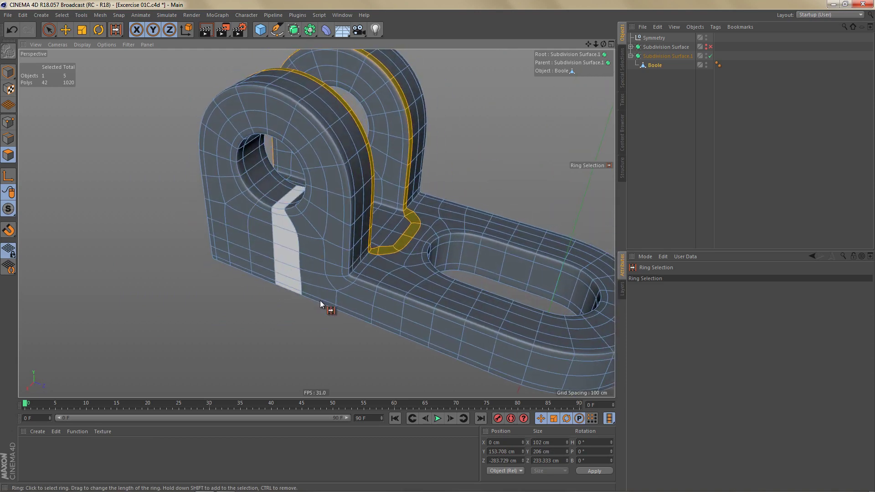
left_click(349, 278)
left_click_drag(396, 262, 417, 204, "alt")
left_click(456, 215)
left_click(412, 303)
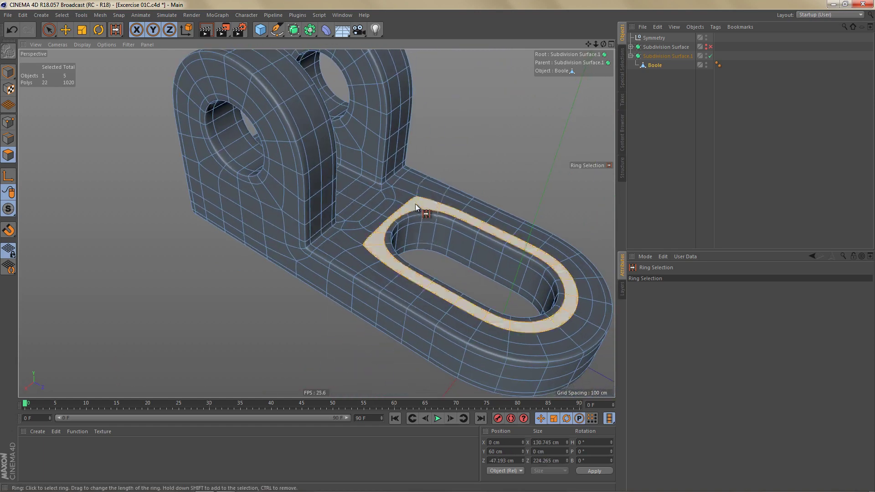
Check the outer side ring from below, then render the smoothed bracket in Model mode.
left_click_drag(404, 294, 418, 126, "alt")
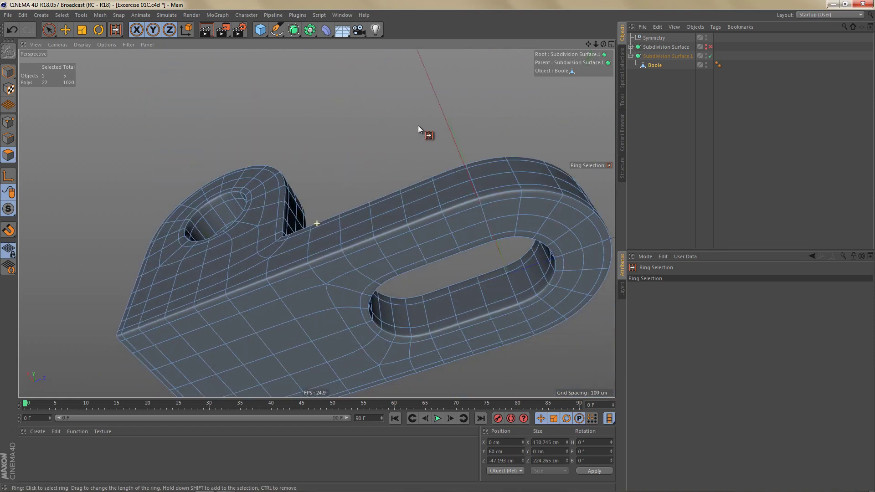
left_click(356, 255)
left_click_drag(354, 256, 310, 289, "alt")
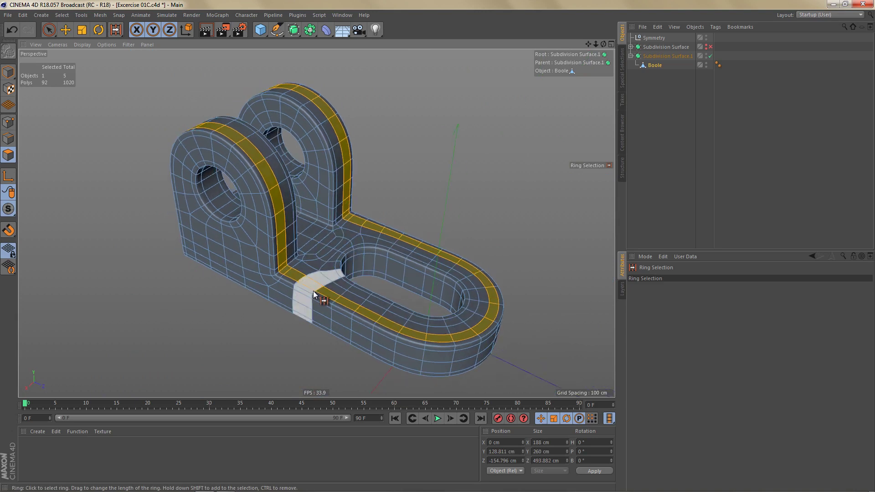
key("Return")
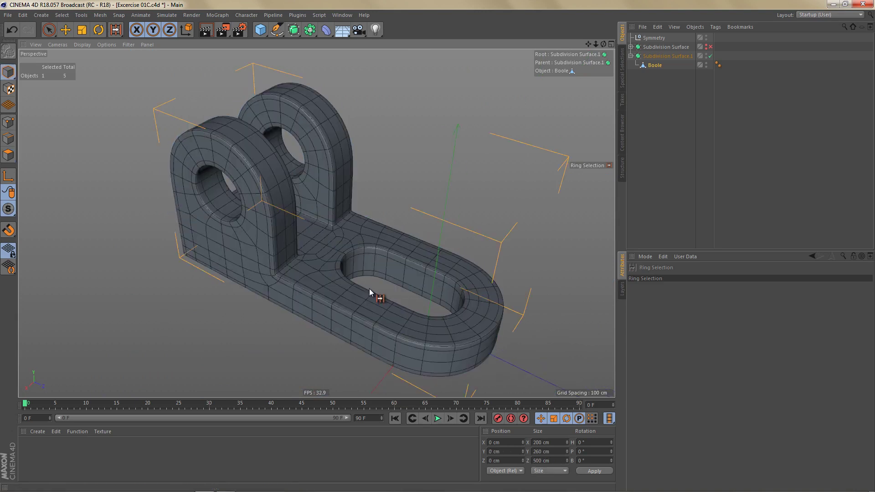
key("ctrl+r")
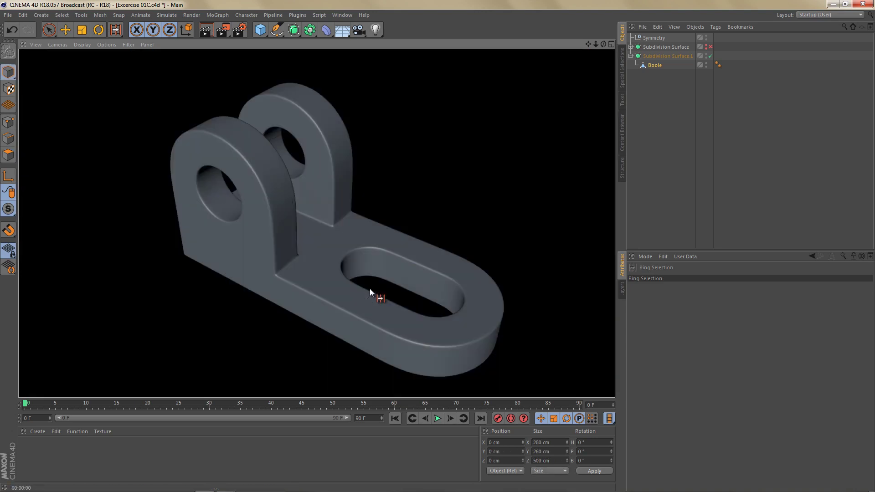